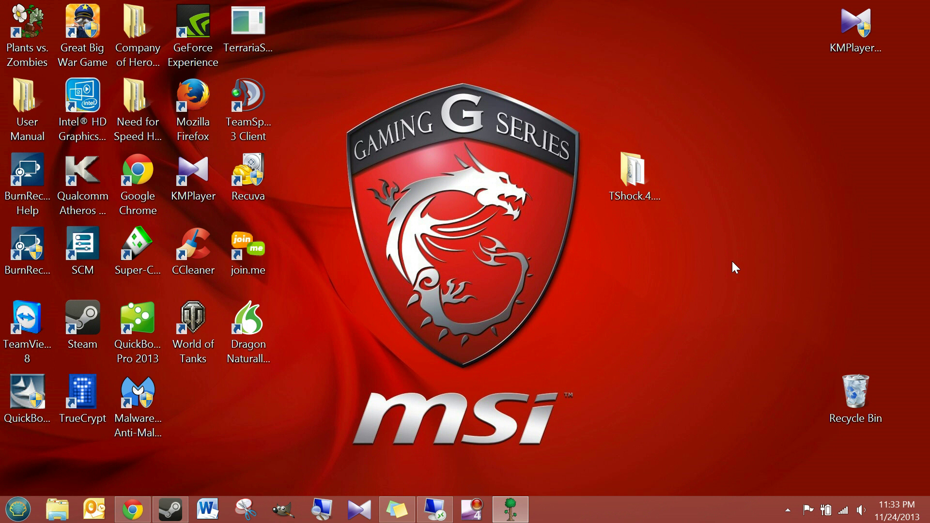
# Open the TShock.4.2.1.1108 folder in a restored, smaller Explorer window beside the desktop icons
pyautogui.doubleClick(630, 177)
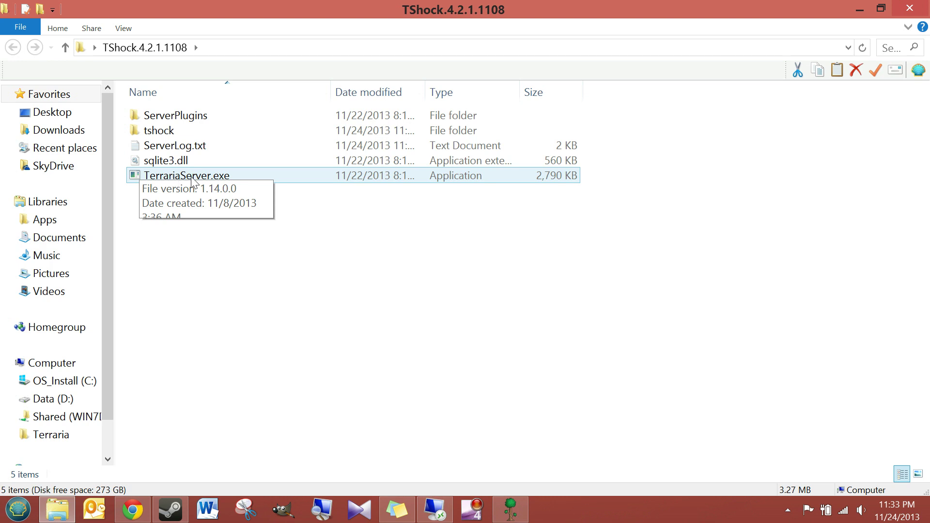
pyautogui.moveTo(806, 11); pyautogui.dragTo(612, 80)
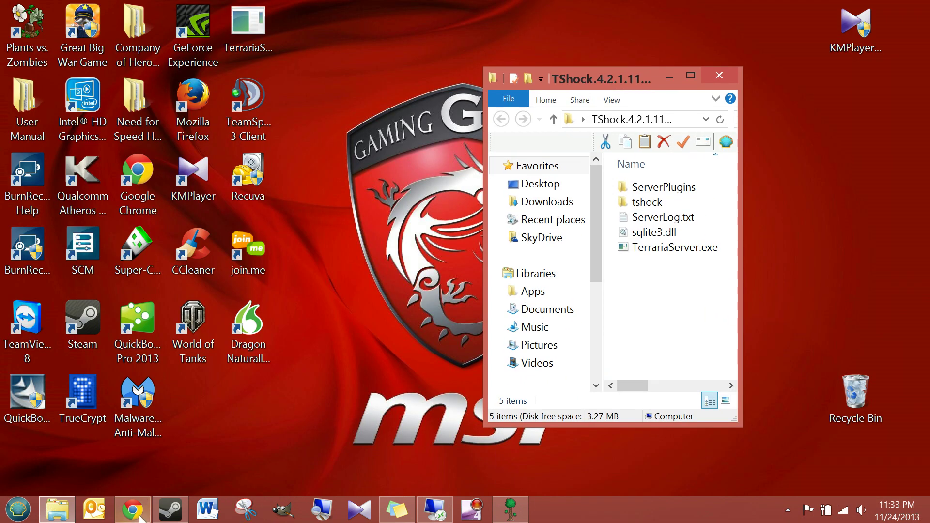
pyautogui.click(132, 509)
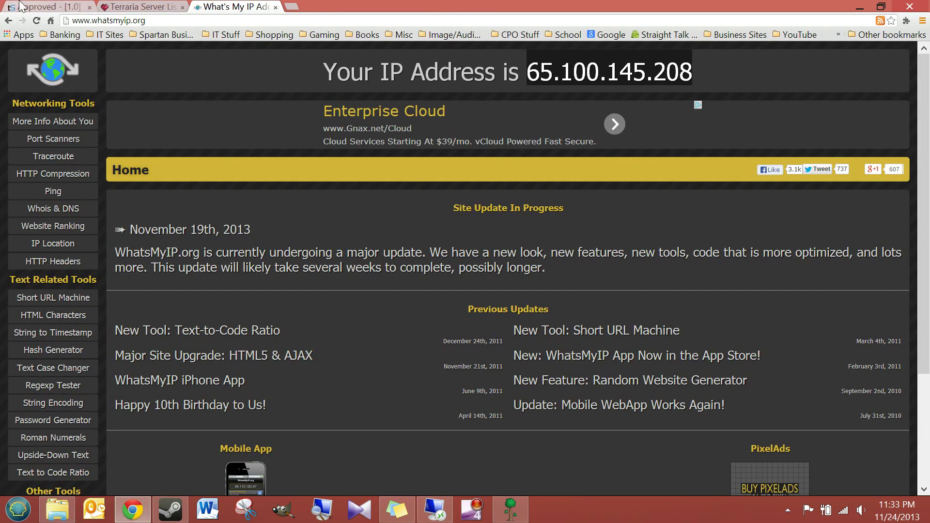
pyautogui.click(46, 7)
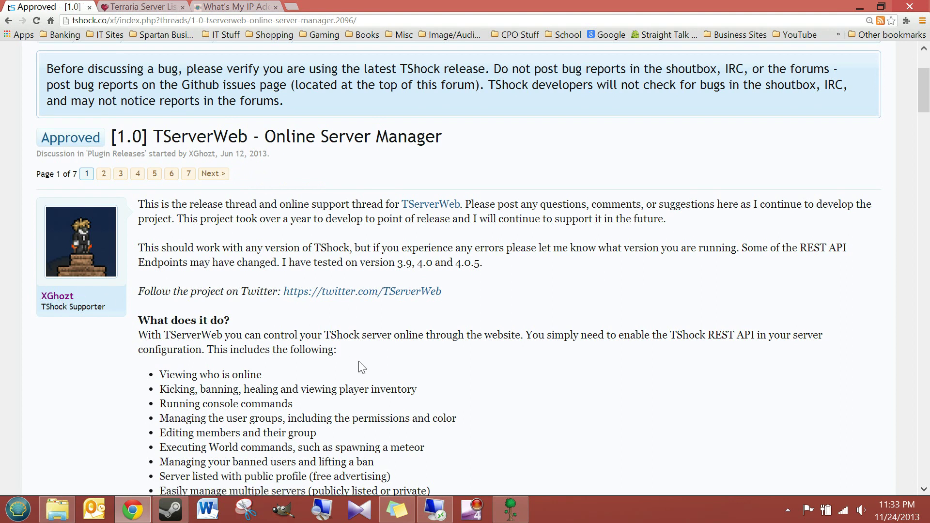
pyautogui.scroll(-3, 361, 366)
pyautogui.scroll(6, 361, 367)
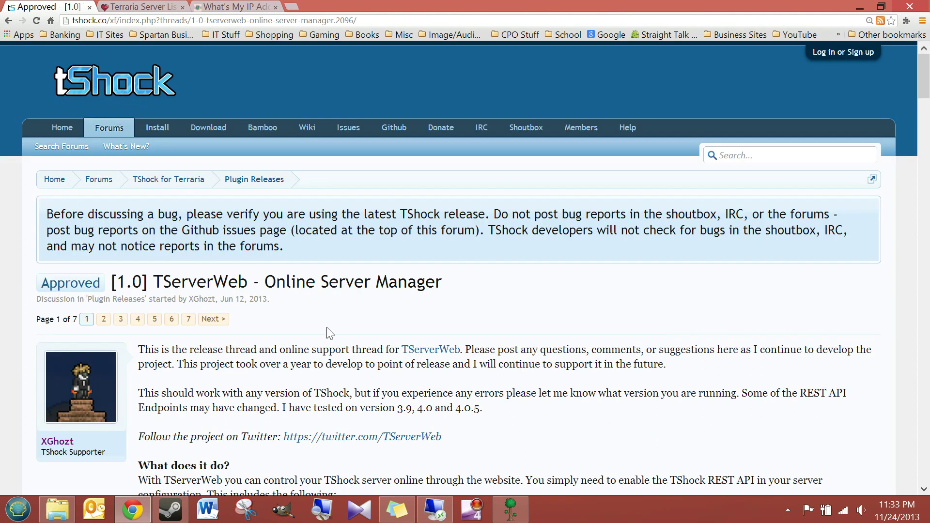
pyautogui.scroll(-4, 330, 332)
pyautogui.scroll(-4, 327, 331)
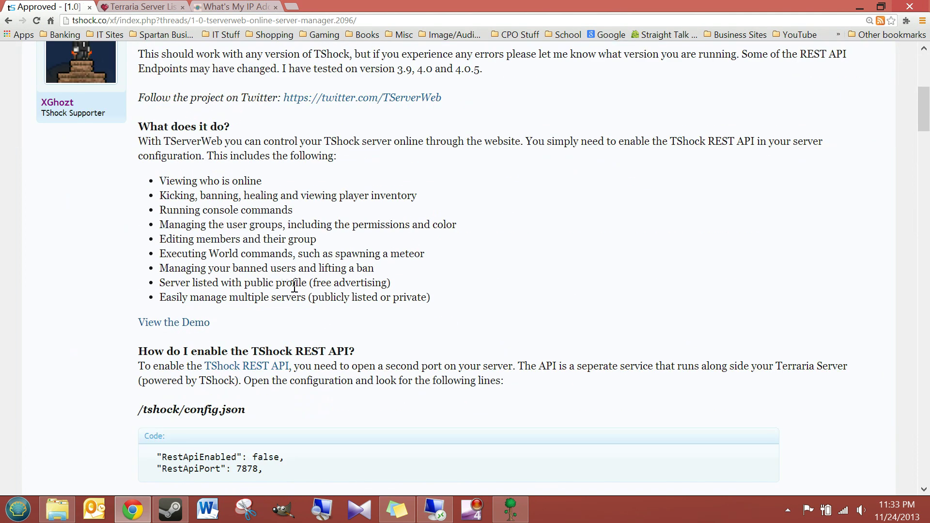
pyautogui.scroll(-12, 328, 303)
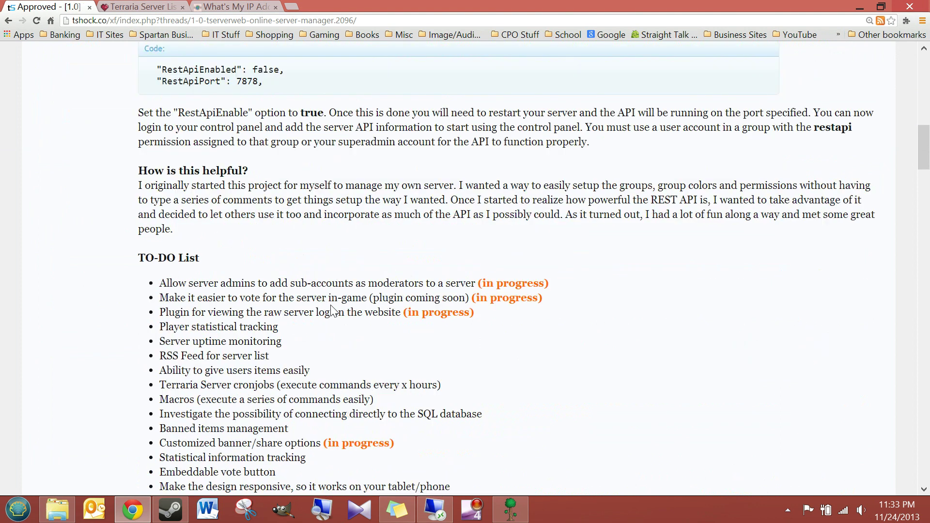
pyautogui.scroll(20, 333, 310)
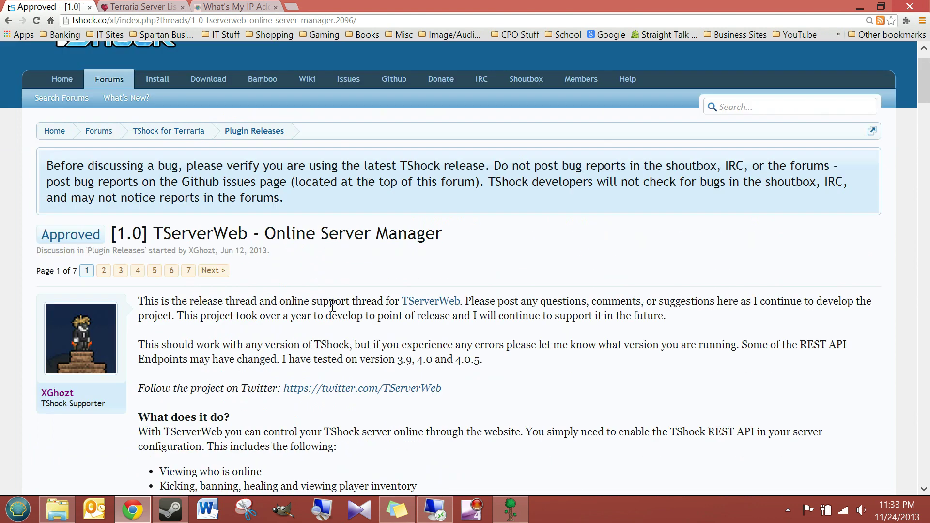
pyautogui.click(144, 5)
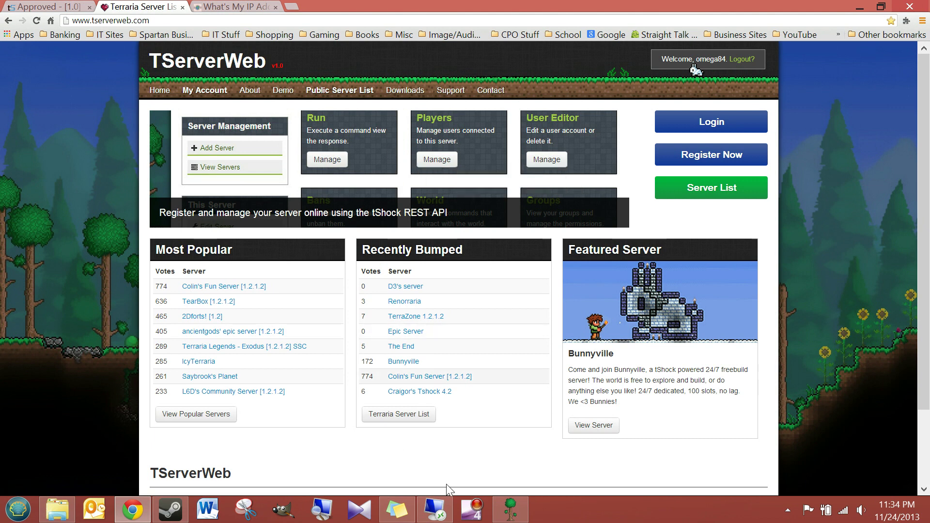
pyautogui.click(859, 8)
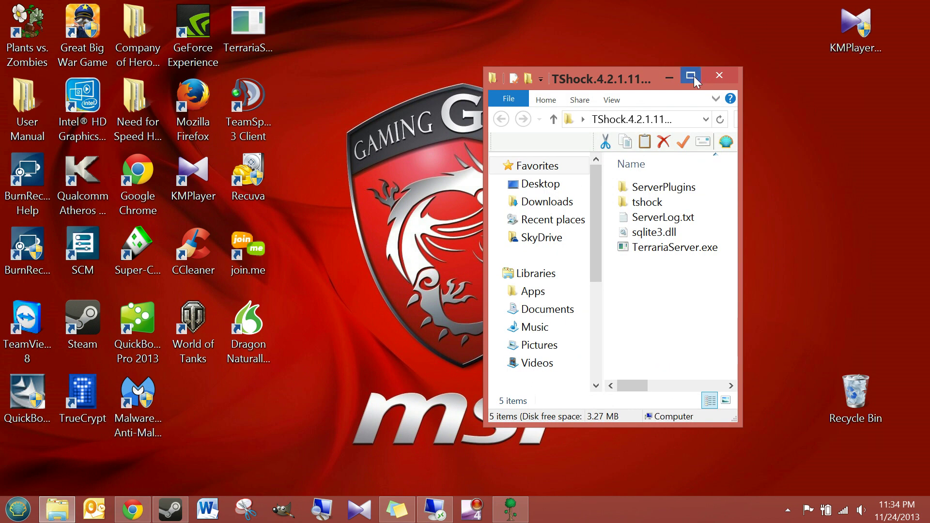
# Reopen the TShock folder in a wider window and go into its tshock subfolder
pyautogui.click(729, 81)
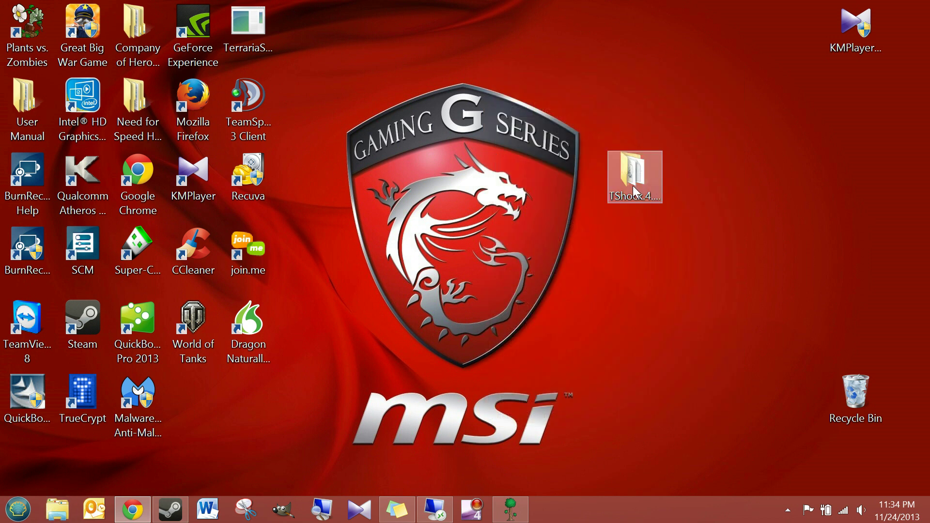
pyautogui.doubleClick(635, 172)
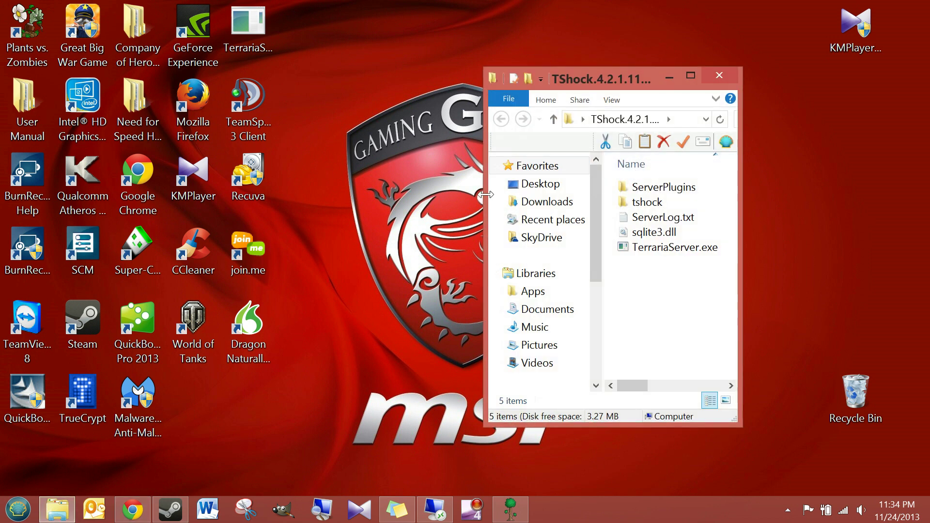
pyautogui.moveTo(483, 199); pyautogui.dragTo(28, 199)
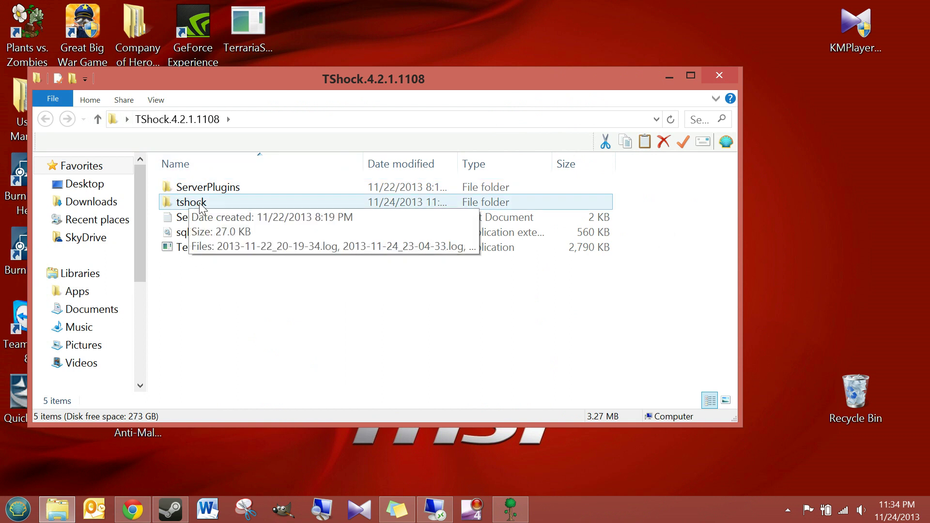
pyautogui.doubleClick(217, 202)
pyautogui.moveTo(343, 74); pyautogui.dragTo(415, 13)
# Open config.json with Edit with Notepad++
pyautogui.click(271, 205)
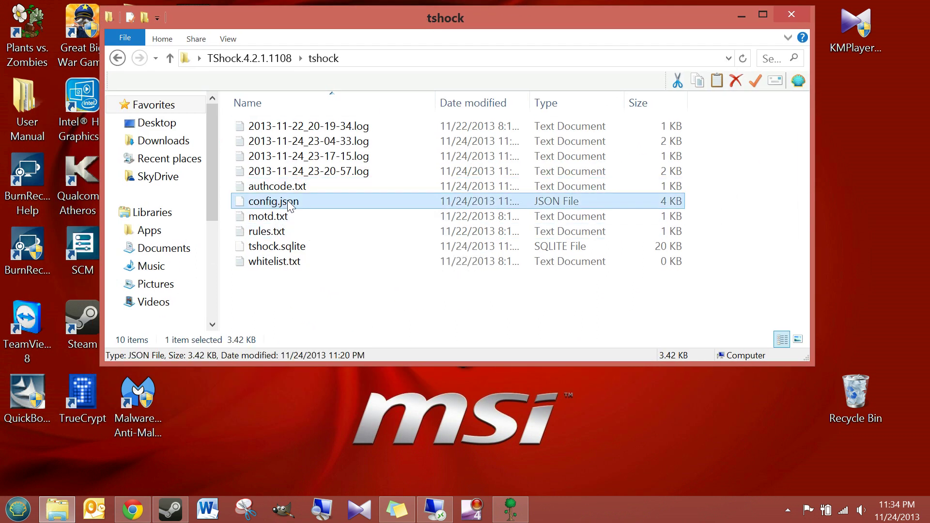
pyautogui.rightClick(315, 204)
pyautogui.click(346, 229)
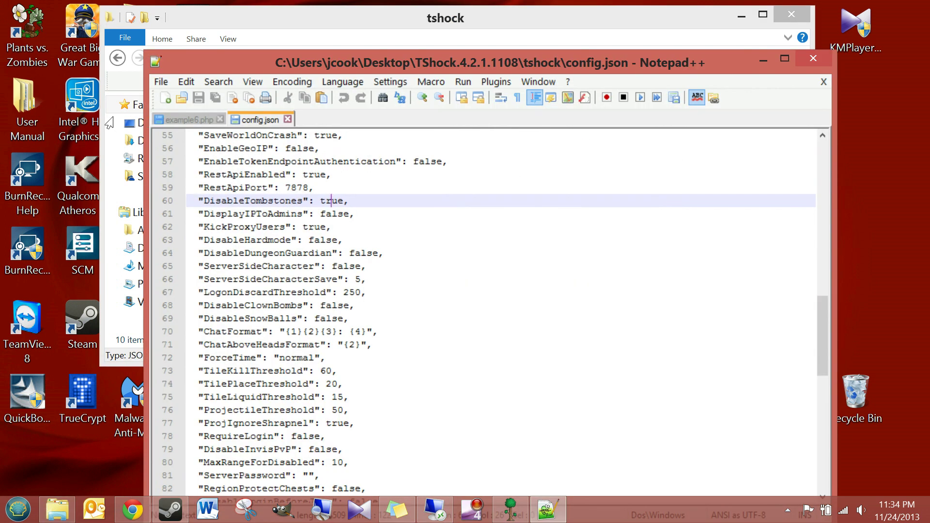
# Highlight the RestApiEnabled: true line in config.json
pyautogui.press('Up')
pyautogui.press('Up')
pyautogui.press('Home')
pyautogui.hotkey('shift', 'Down')
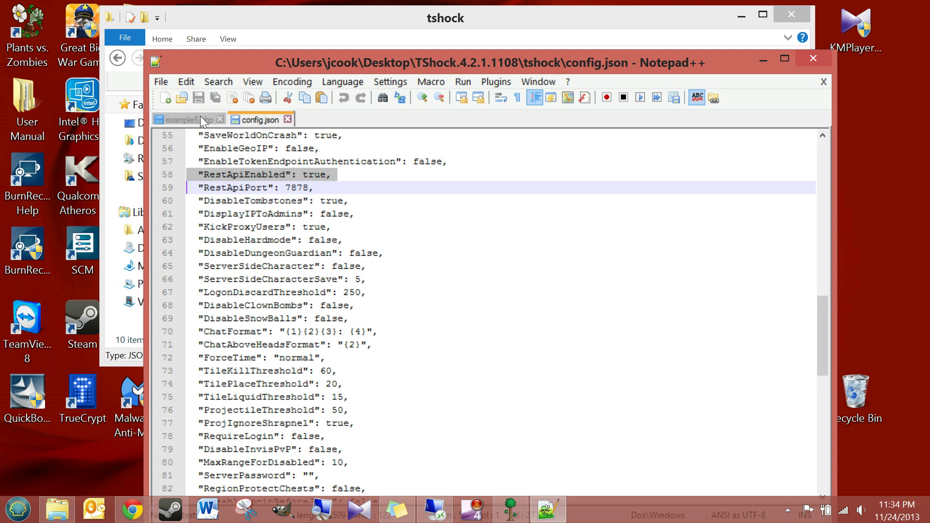
pyautogui.press('Up')
pyautogui.press('End')
pyautogui.hotkey('ctrl', 'Left')
pyautogui.hotkey('ctrl', 'Left')
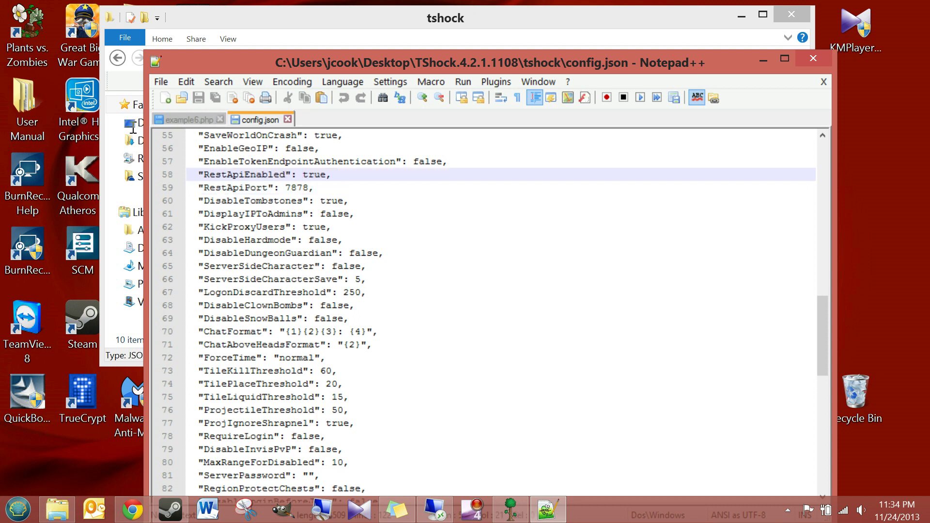
# Highlight the RestApiPort value 7878, then close Notepad++
pyautogui.press('Down')
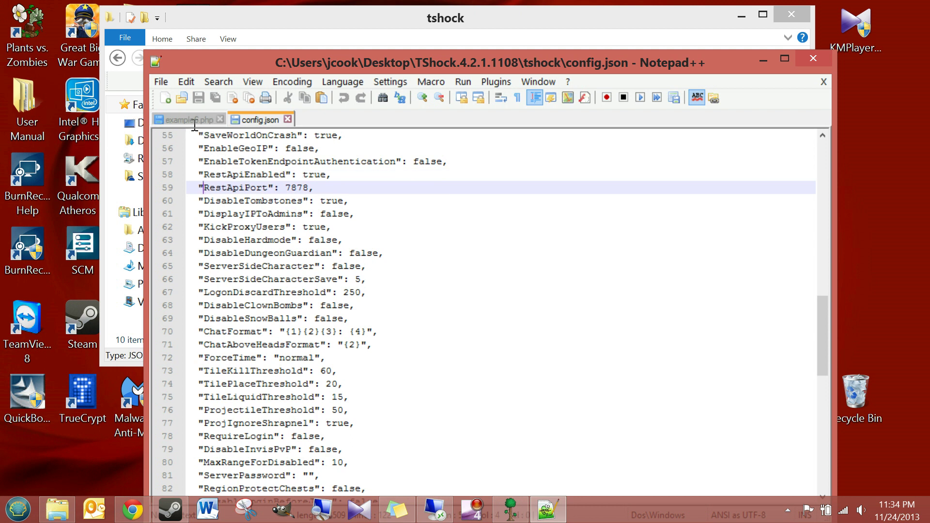
pyautogui.press('Down')
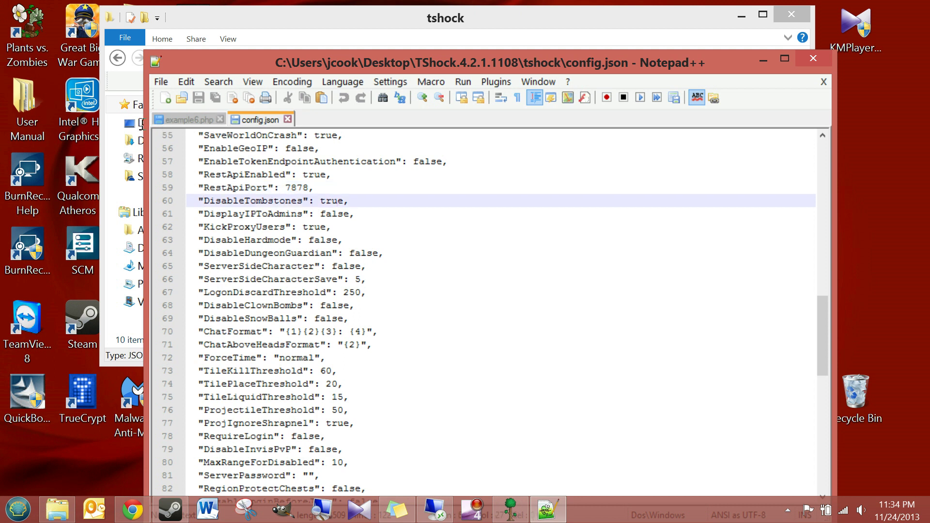
pyautogui.press('Up')
pyautogui.press('Home')
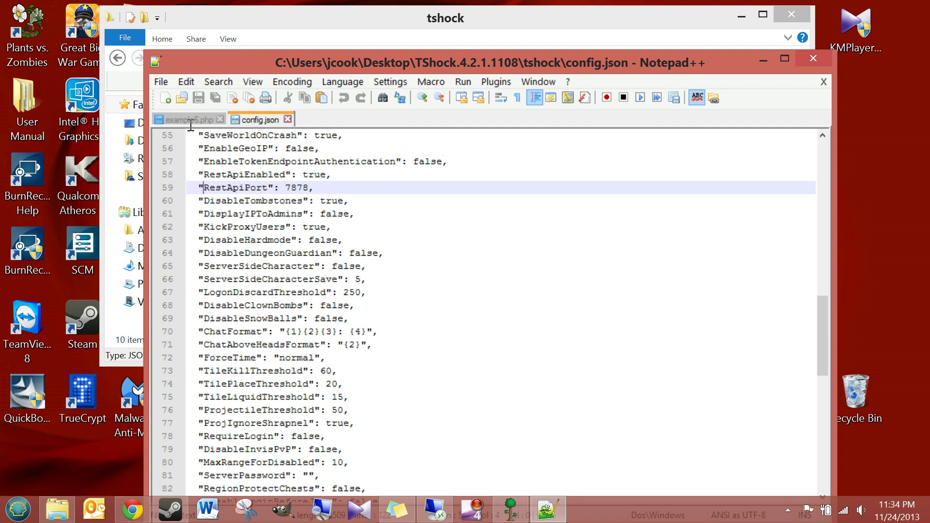
pyautogui.hotkey('ctrl', 'Right')
pyautogui.hotkey('ctrl', 'Right')
pyautogui.hotkey('ctrl', 'Right')
pyautogui.hotkey('shift', 'Right')
pyautogui.hotkey('shift', 'Right')
pyautogui.hotkey('shift', 'Right')
pyautogui.hotkey('shift', 'Right')
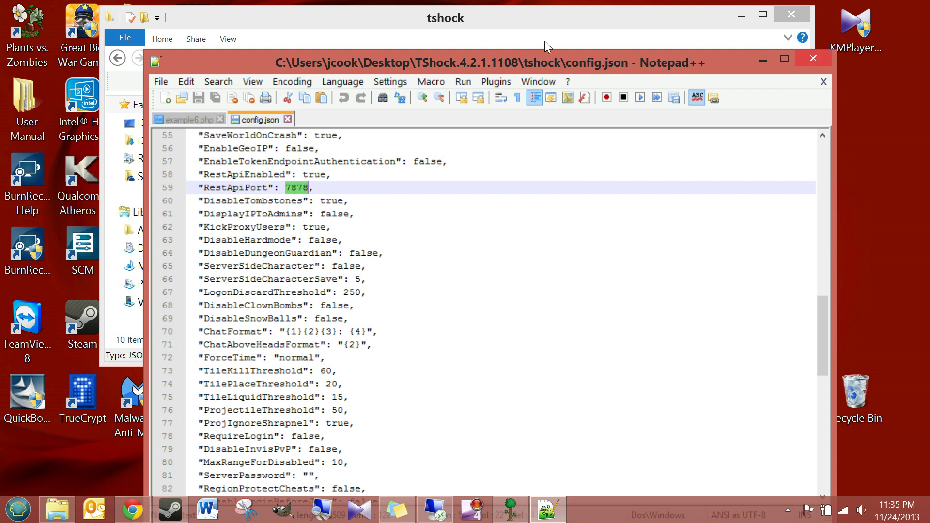
pyautogui.hotkey('alt', 'F4')
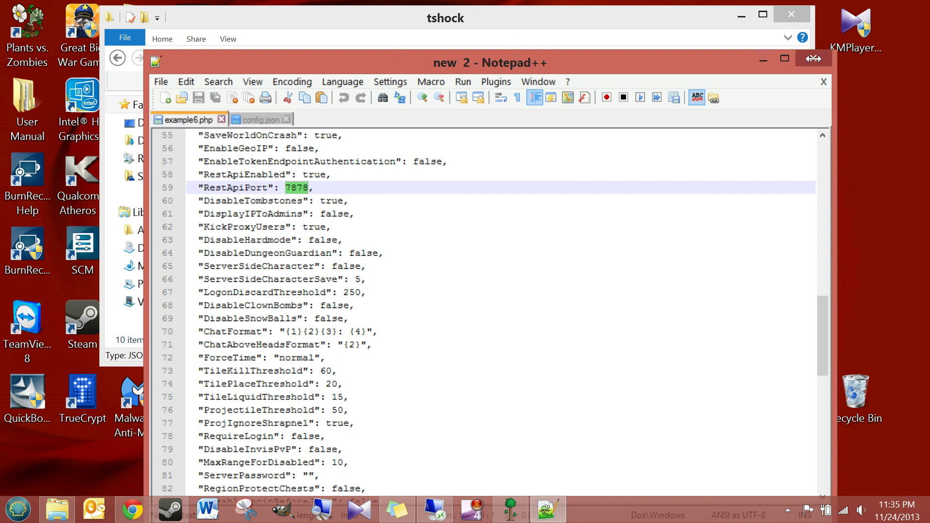
# Launch TerrariaServer.exe, host World 1 and accept the default port 7777
pyautogui.click(117, 58)
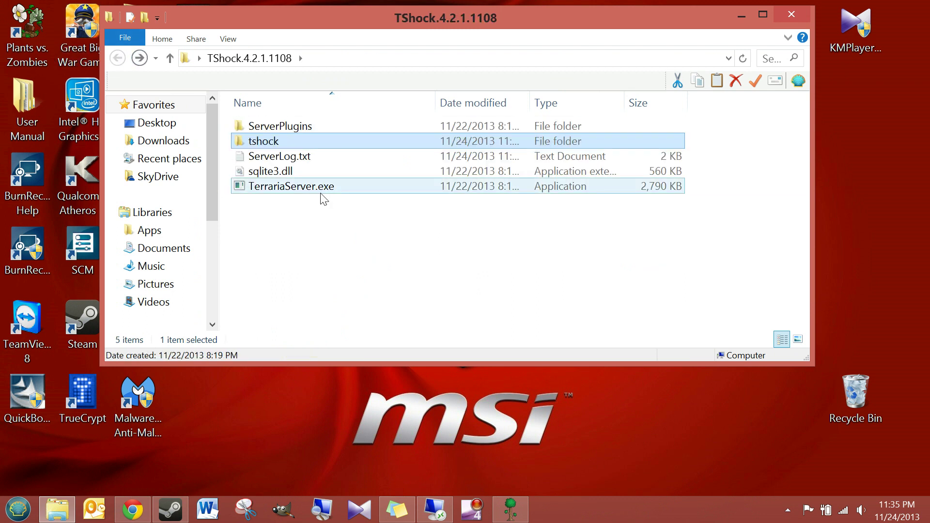
pyautogui.doubleClick(350, 187)
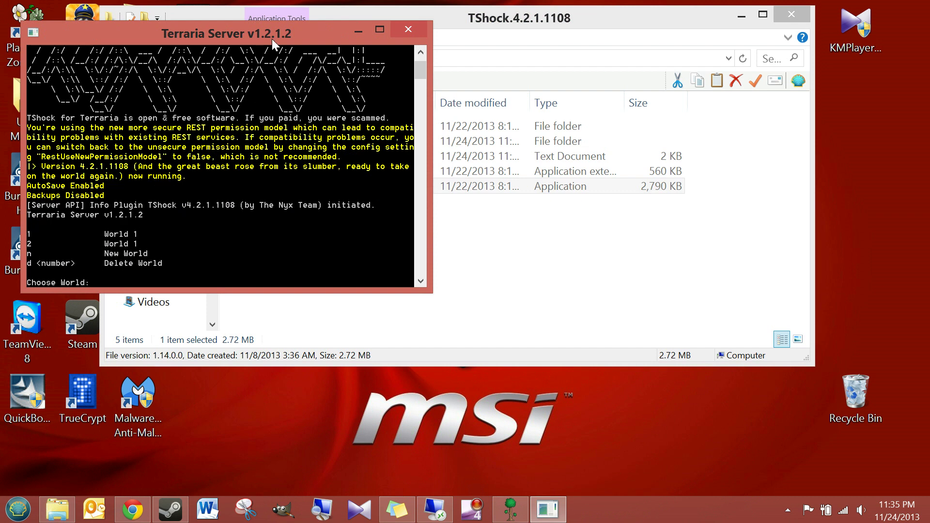
pyautogui.moveTo(272, 40); pyautogui.dragTo(472, 56)
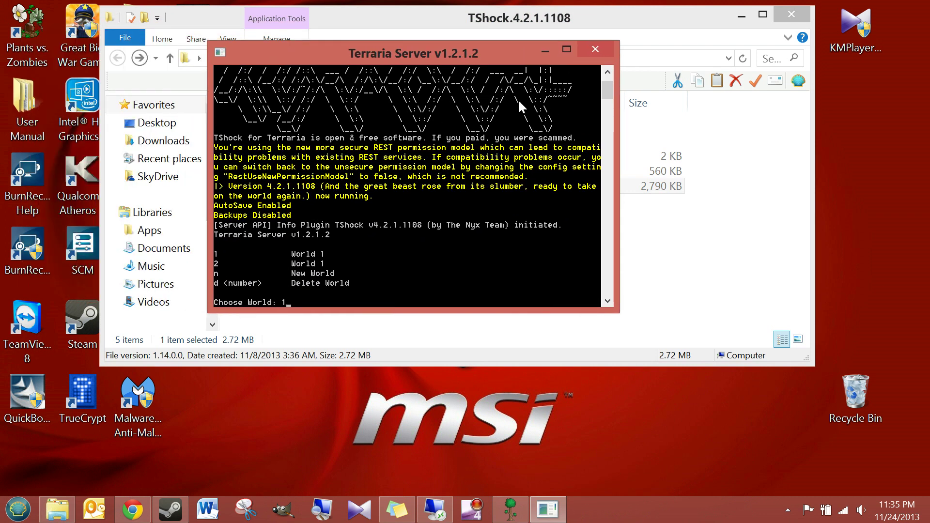
pyautogui.write('1')
pyautogui.press('Return')
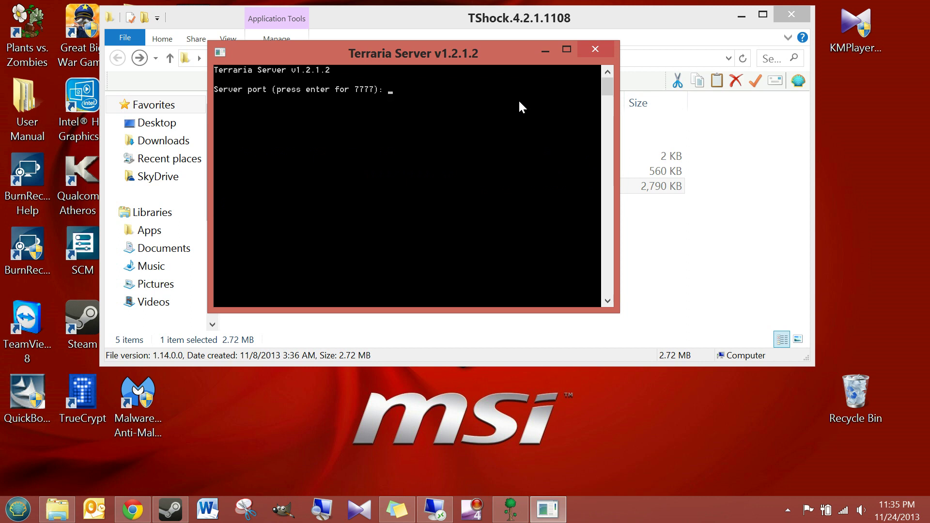
pyautogui.press('Return')
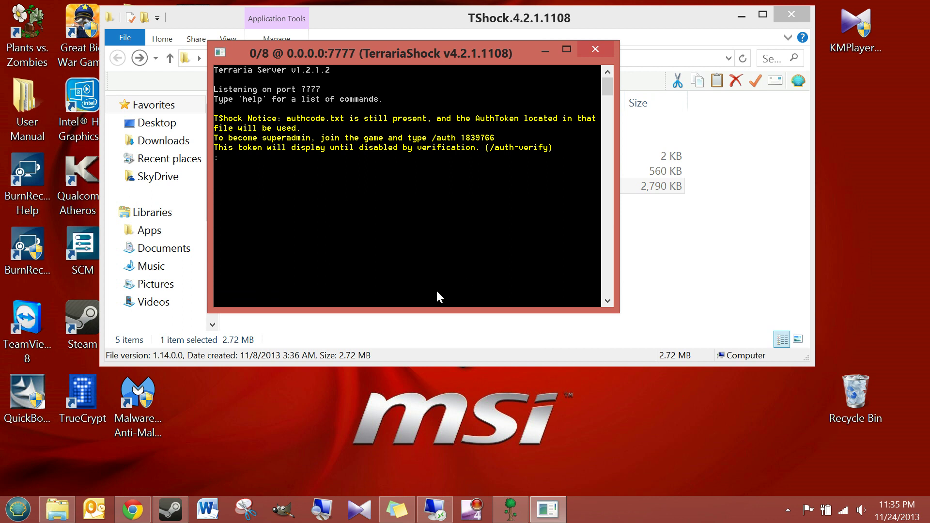
pyautogui.click(133, 509)
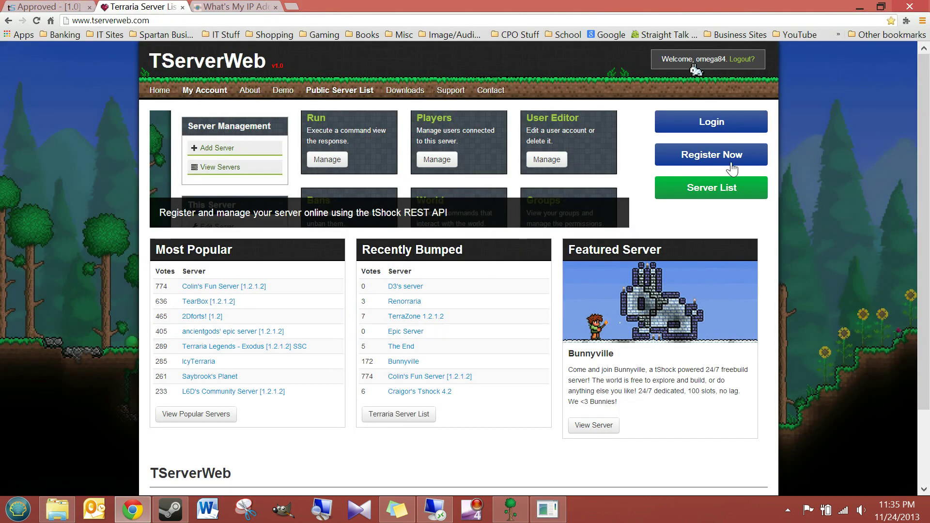
# From the account page, start adding a server nicknamed 'Home Server 2'
pyautogui.click(202, 91)
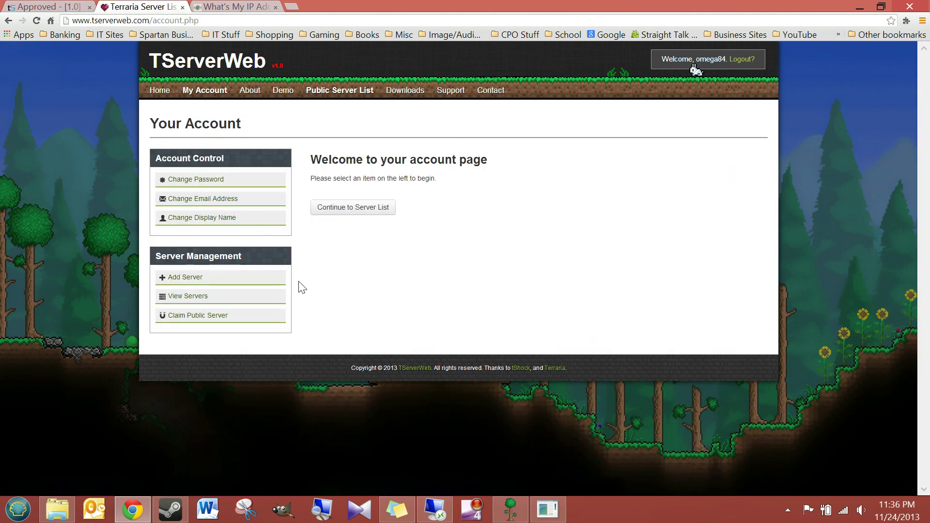
pyautogui.click(179, 282)
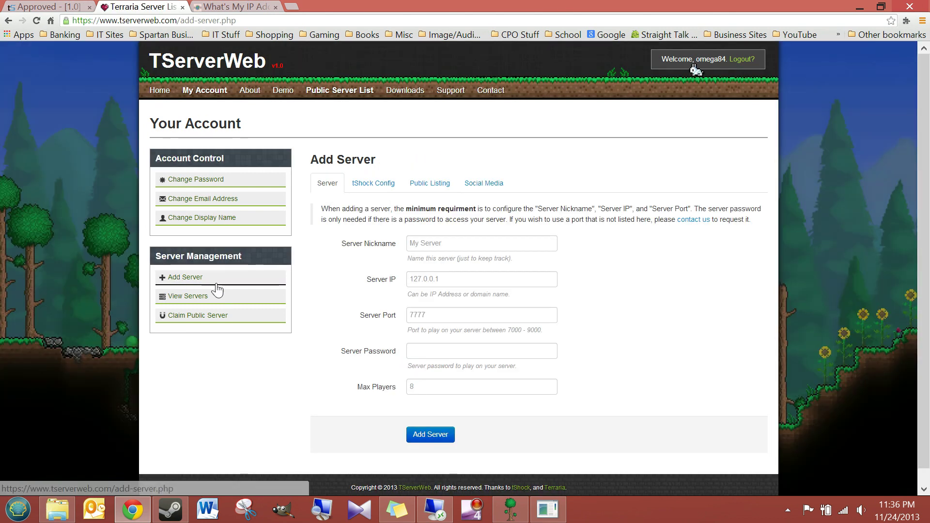
pyautogui.click(445, 245)
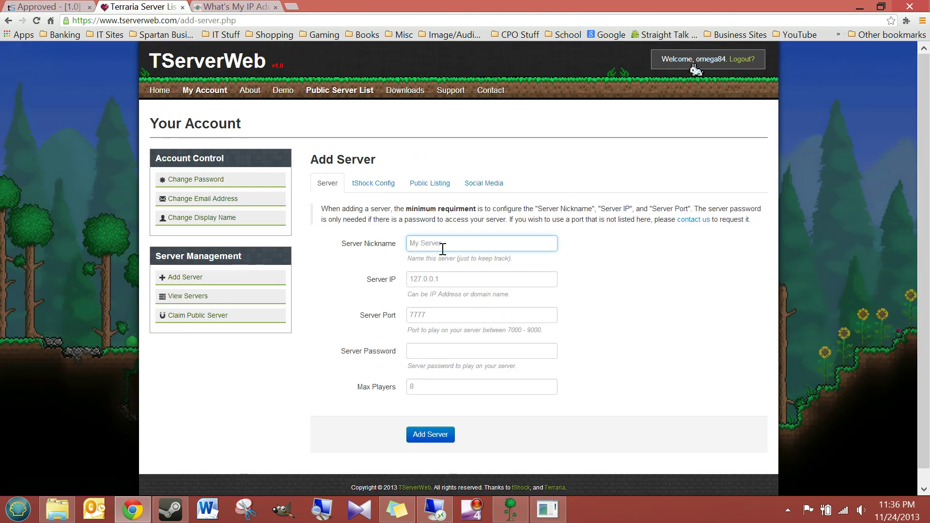
pyautogui.write('H')
pyautogui.press('BackSpace')
pyautogui.write('Home Ser')
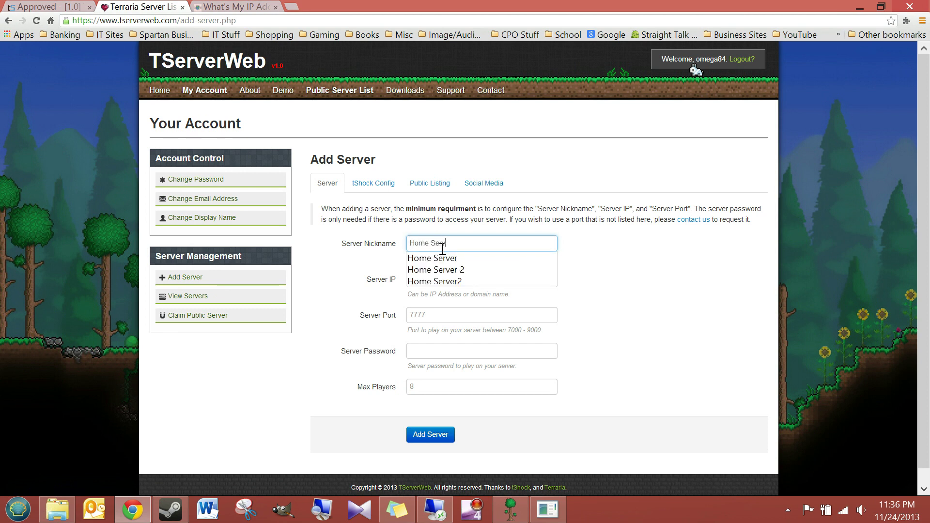
pyautogui.write('ver 2')
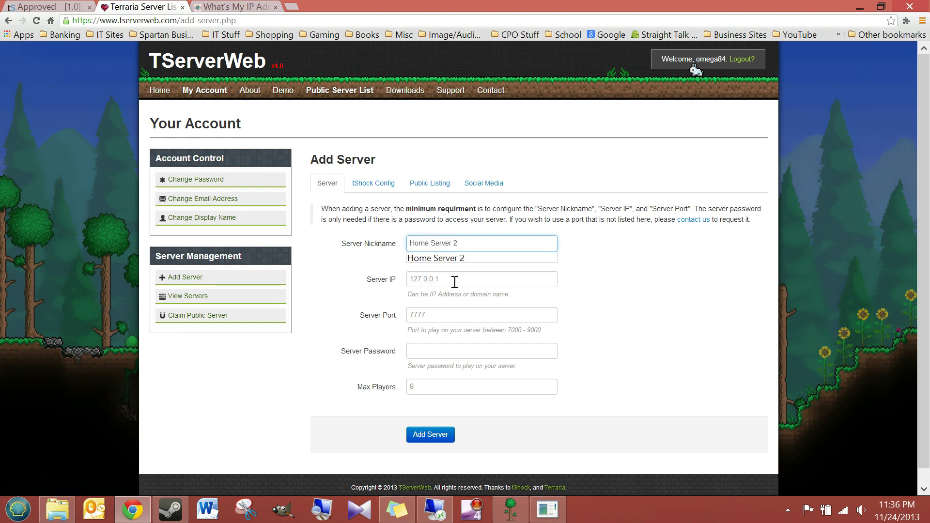
pyautogui.click(449, 282)
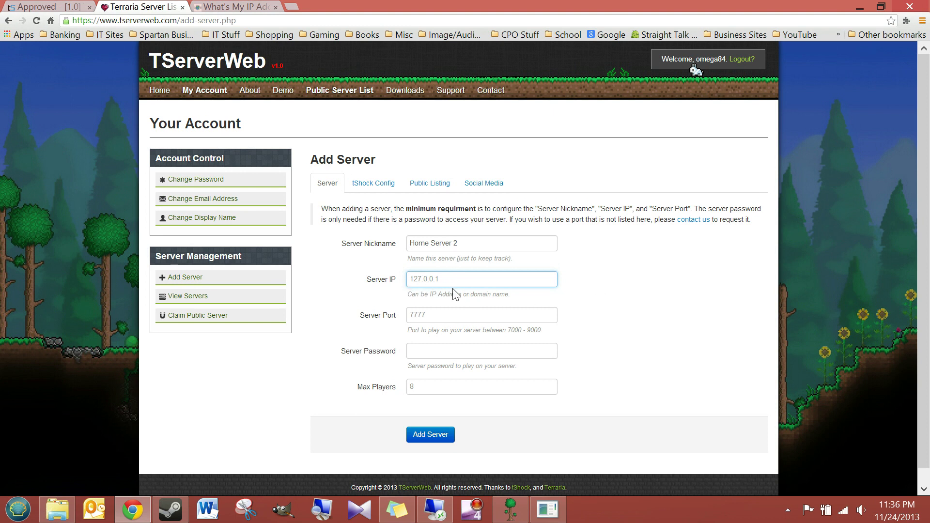
pyautogui.click(225, 7)
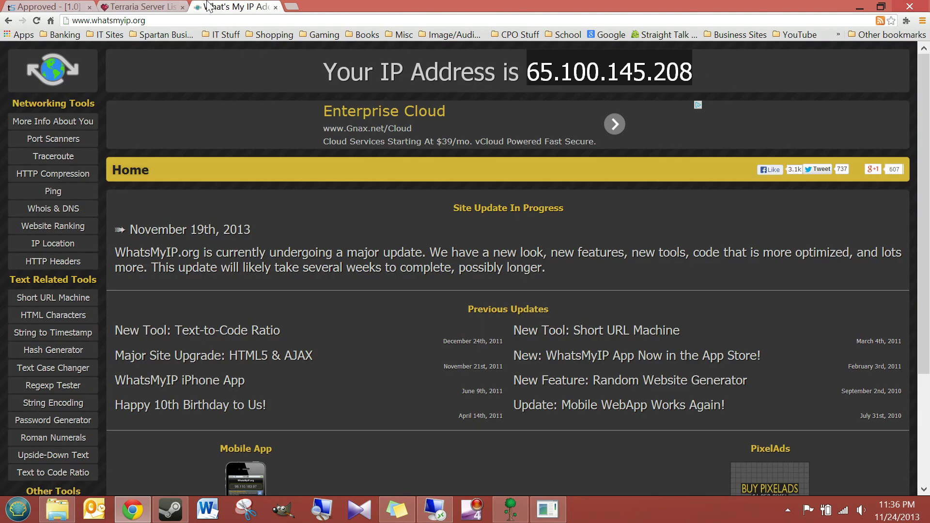
# Paste the copied public IP address into the Server IP field
pyautogui.click(167, 7)
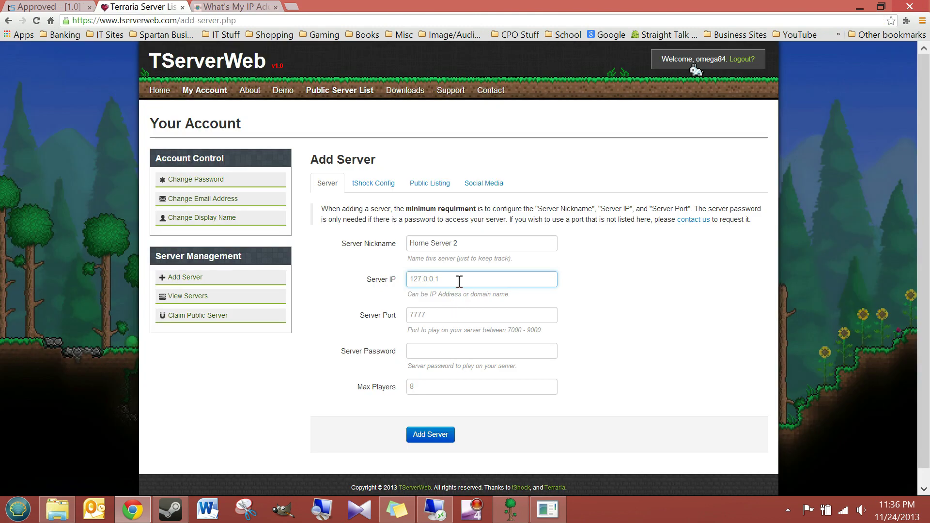
pyautogui.click(459, 281)
pyautogui.rightClick(460, 281)
pyautogui.click(493, 364)
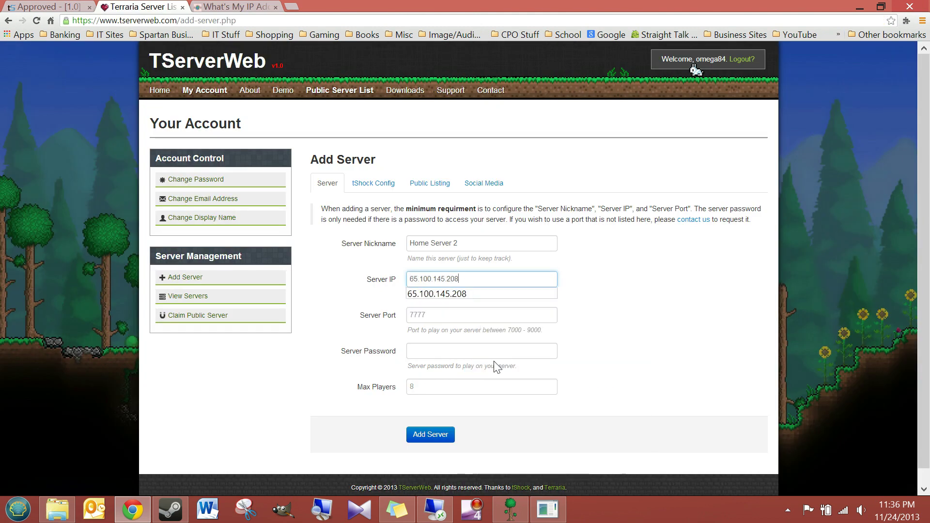
pyautogui.click(597, 296)
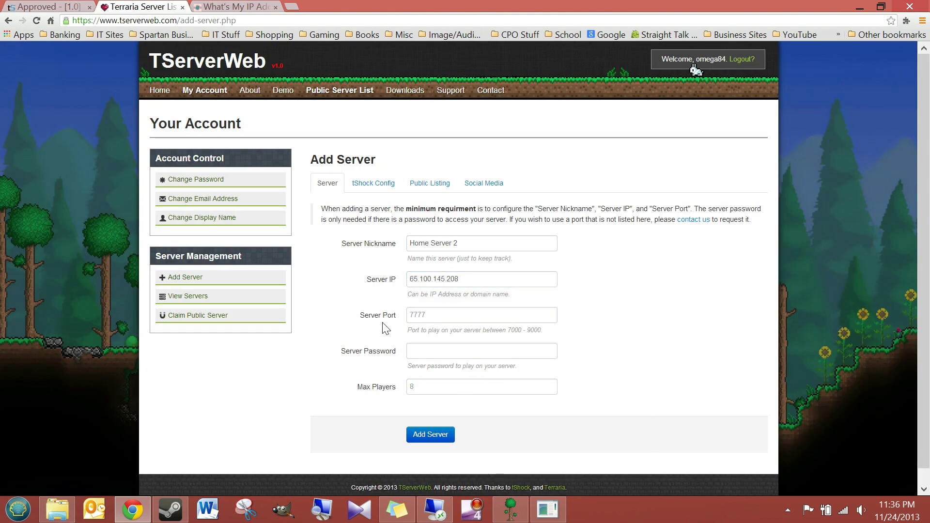
# Set the server port to 7777 and leave the server password blank
pyautogui.click(456, 314)
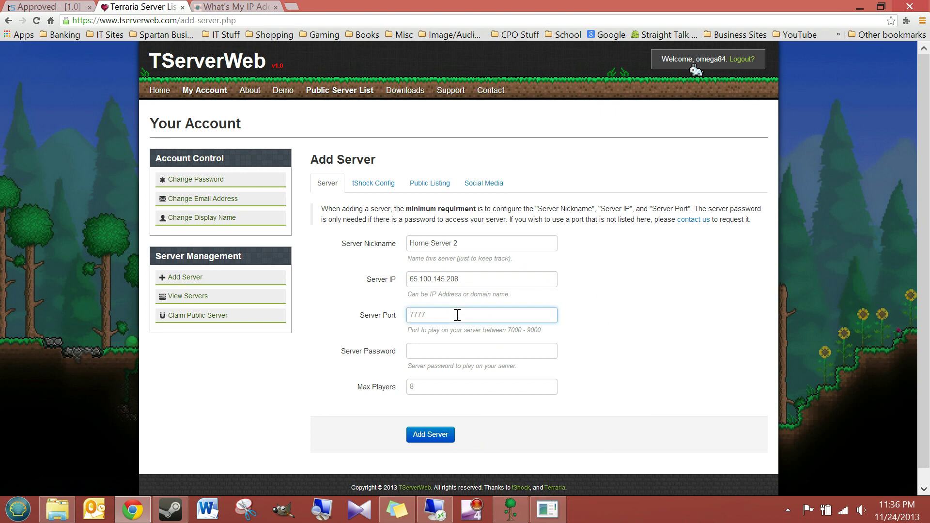
pyautogui.write('7777')
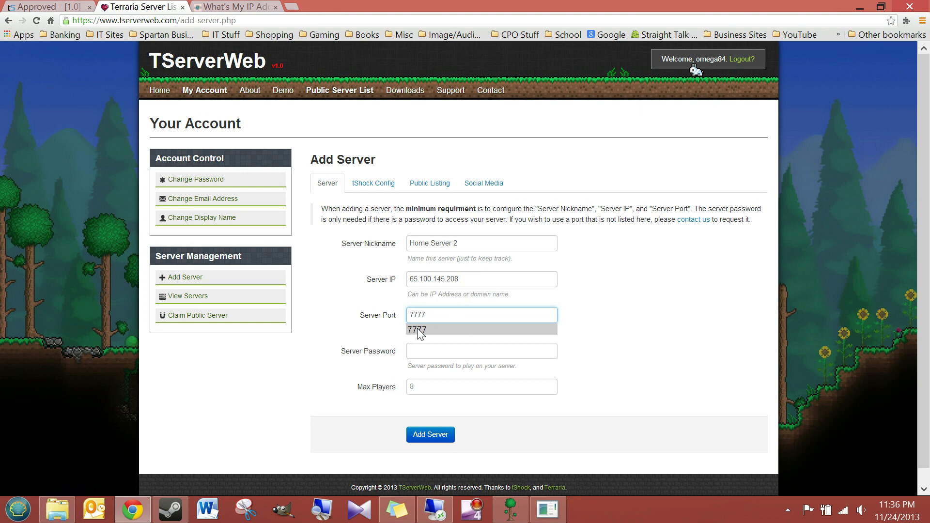
pyautogui.click(449, 331)
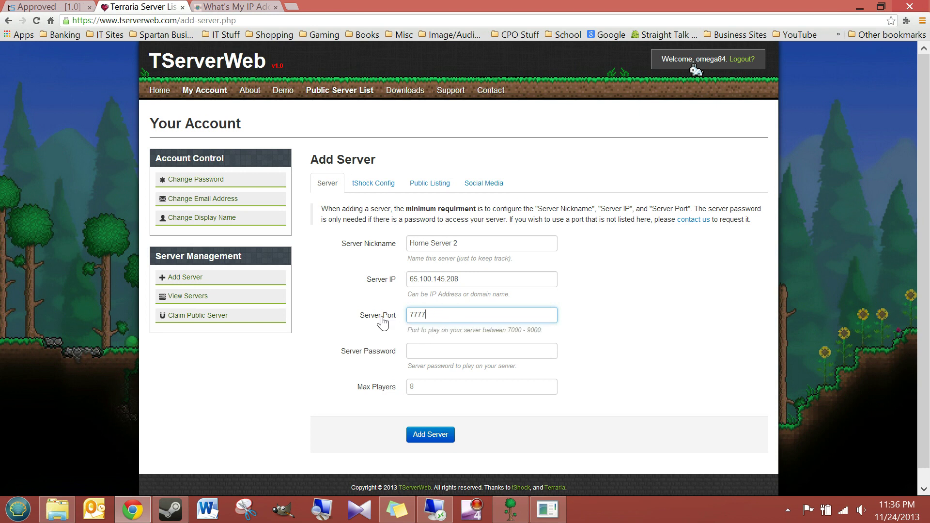
pyautogui.click(436, 315)
pyautogui.doubleClick(436, 315)
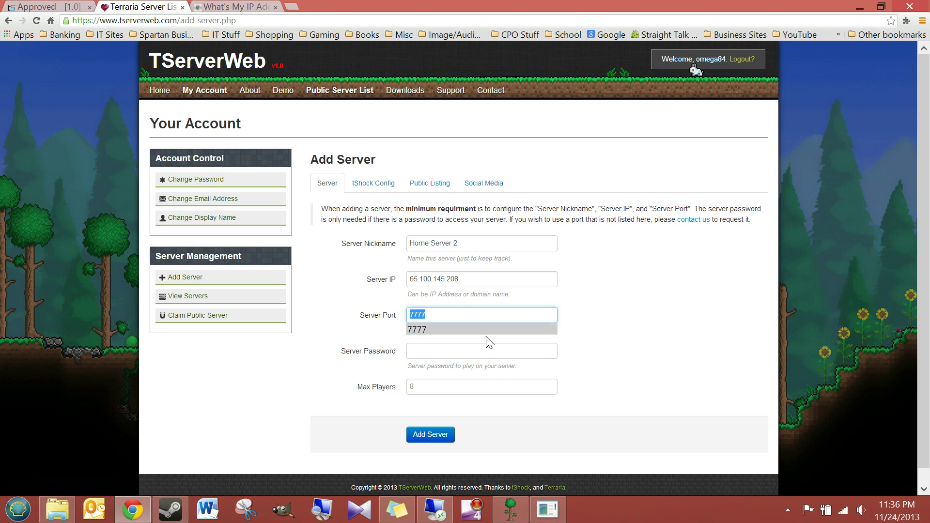
pyautogui.click(637, 349)
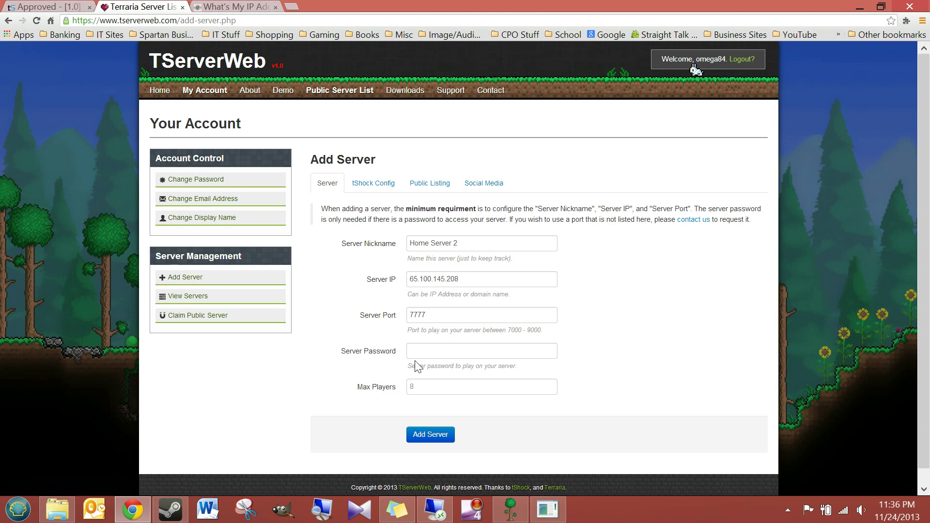
pyautogui.click(433, 350)
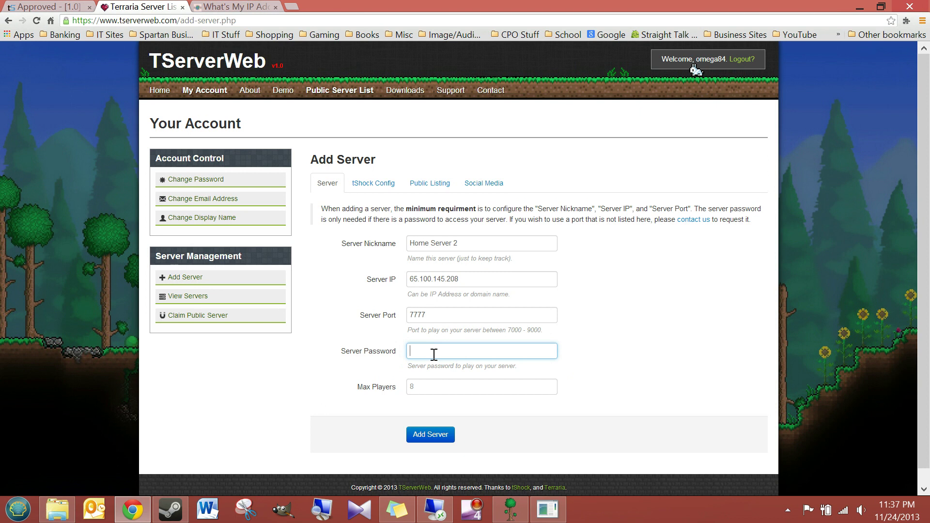
pyautogui.click(441, 388)
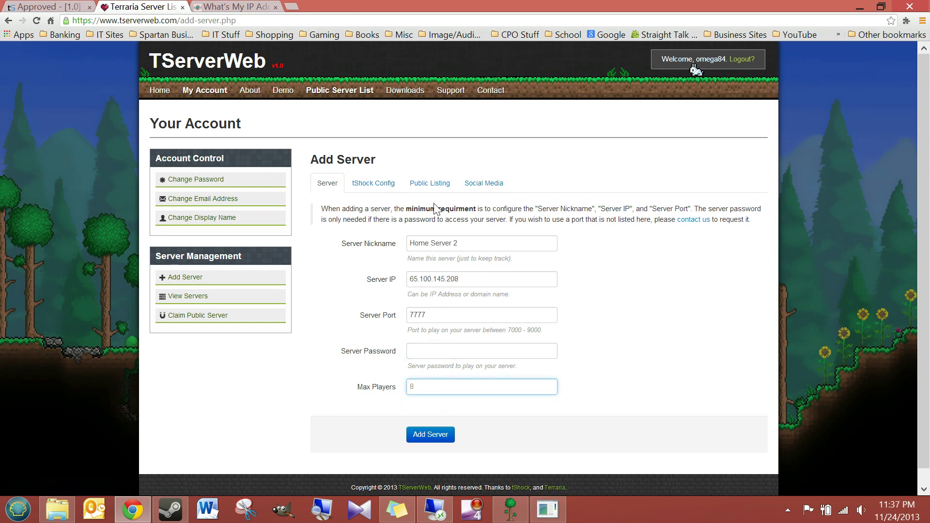
# Enter 7878 as the Server API Port on the tShock Config tab
pyautogui.click(368, 188)
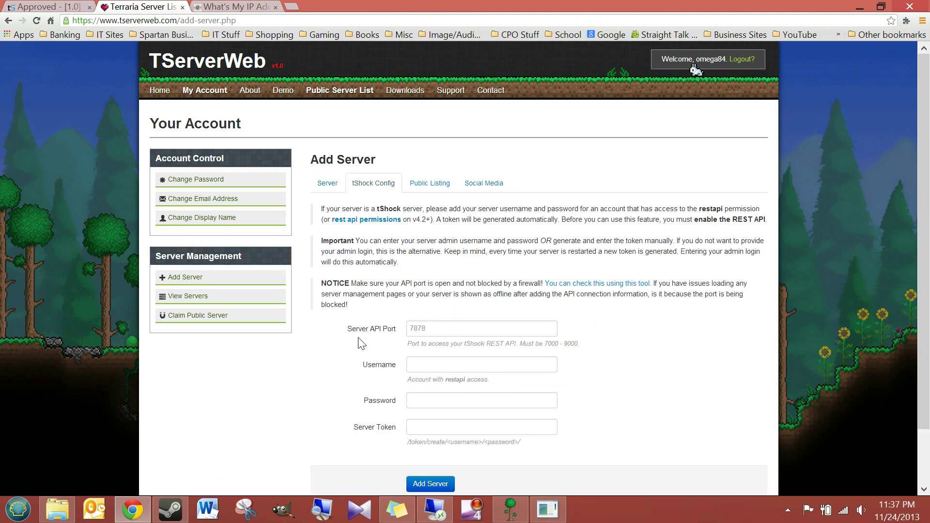
pyautogui.click(443, 328)
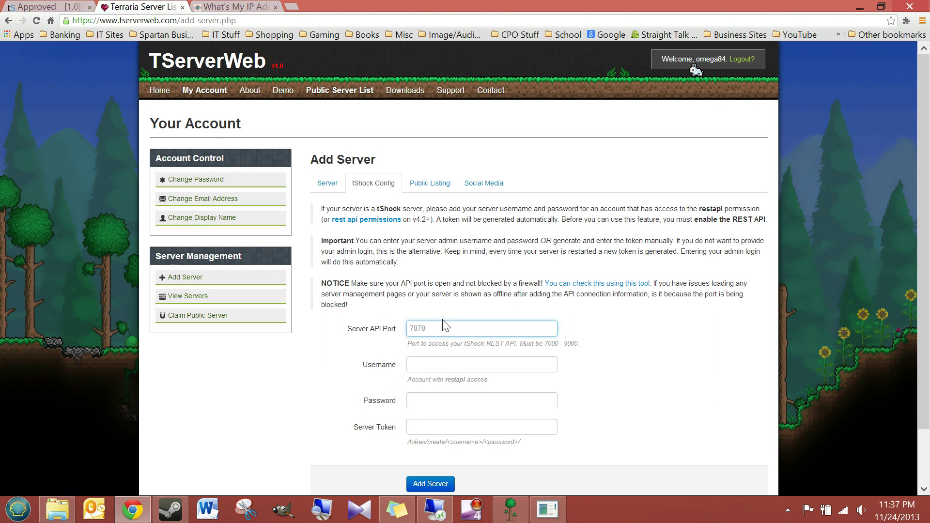
pyautogui.write('7878')
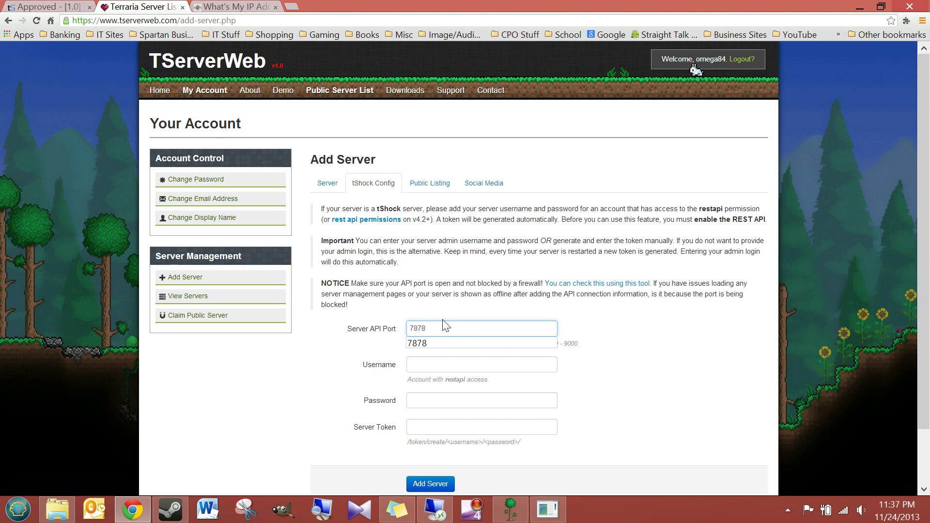
pyautogui.click(421, 365)
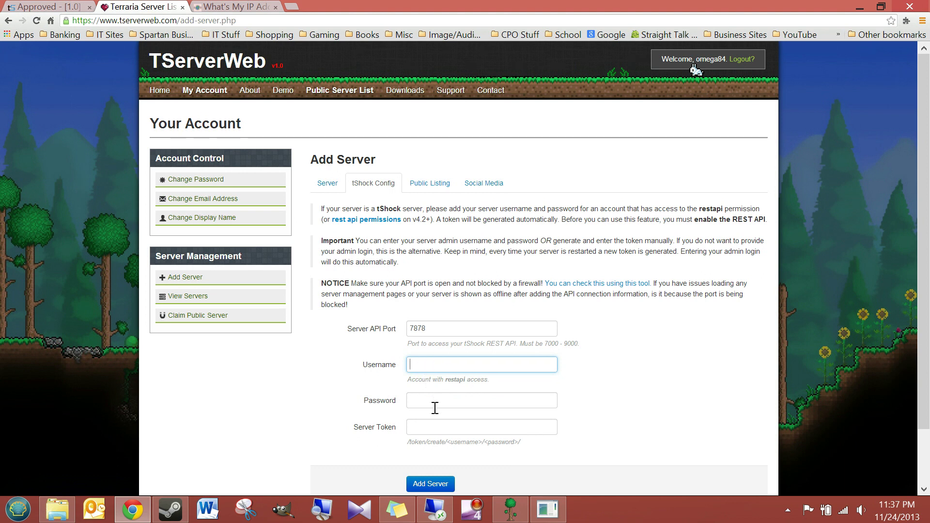
pyautogui.click(548, 513)
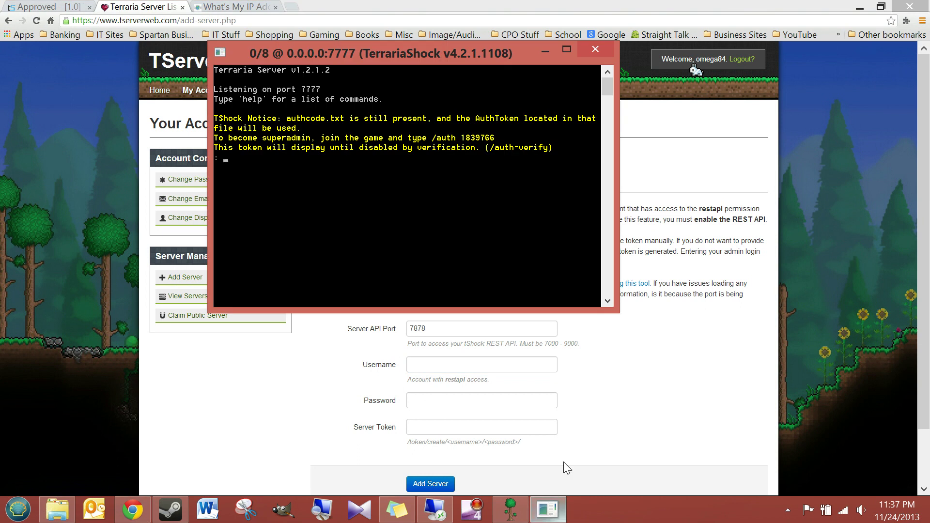
# Run /user add to create account 'remote' with a password in the superadmin group
pyautogui.moveTo(414, 60); pyautogui.dragTo(672, 126)
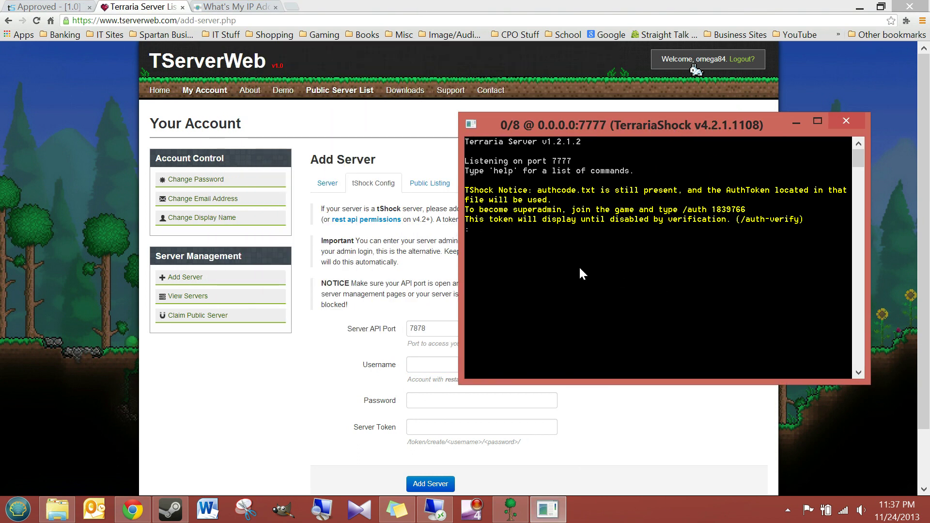
pyautogui.moveTo(571, 128); pyautogui.dragTo(681, 182)
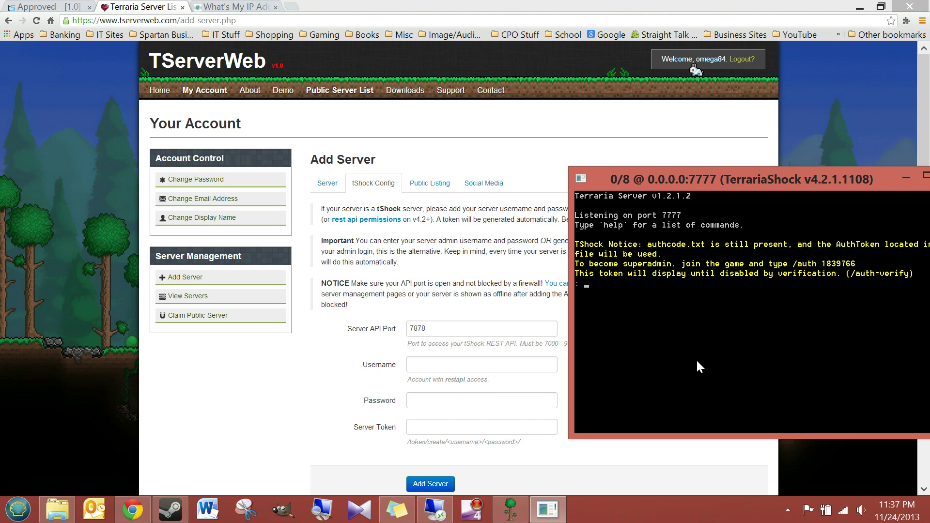
pyautogui.write('user')
pyautogui.press('BackSpace')
pyautogui.press('BackSpace')
pyautogui.press('BackSpace')
pyautogui.press('BackSpace')
pyautogui.write('/user add remote 123 sup')
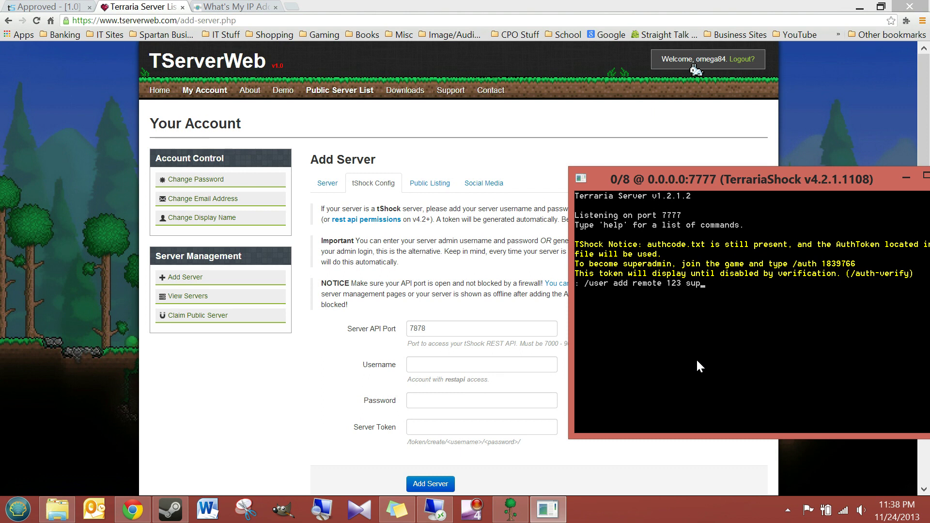
pyautogui.write('eradmin')
pyautogui.press('Return')
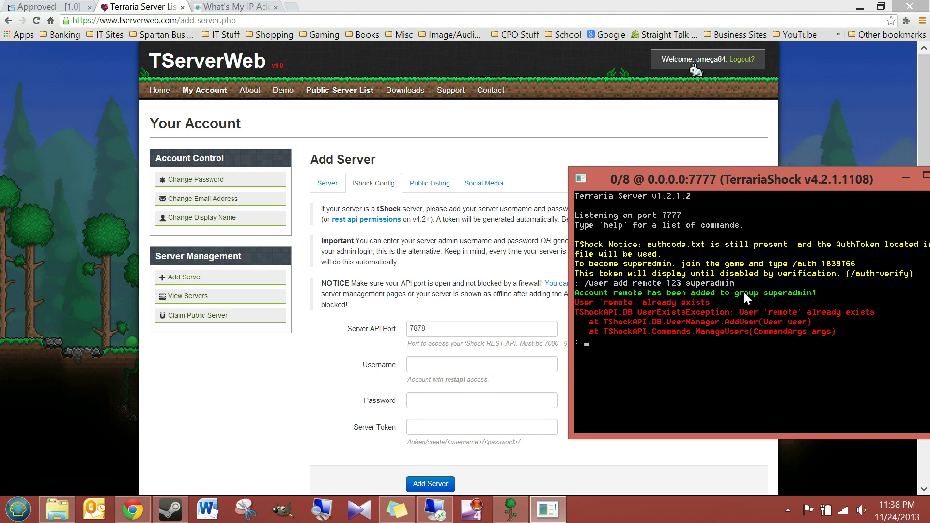
pyautogui.moveTo(853, 184); pyautogui.dragTo(811, 176)
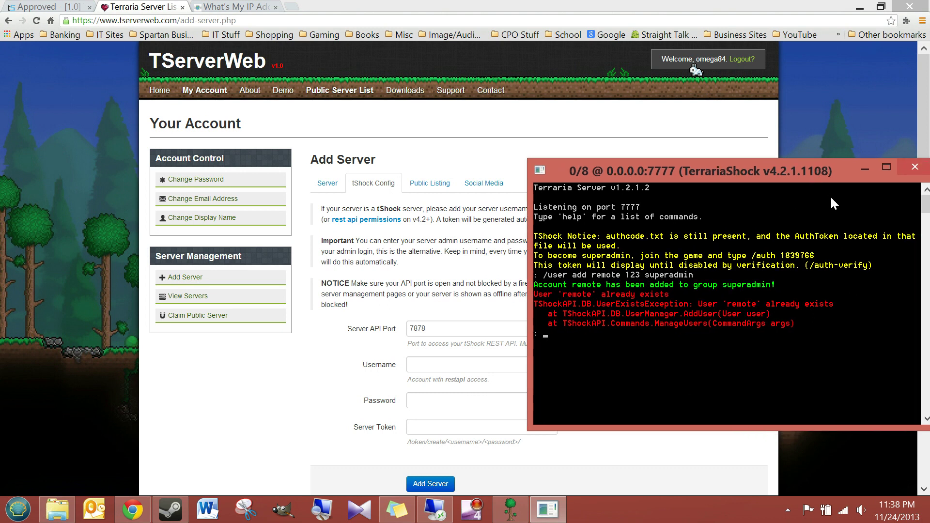
# Enter 'remote' and its password as API login, then submit the new server
pyautogui.click(864, 167)
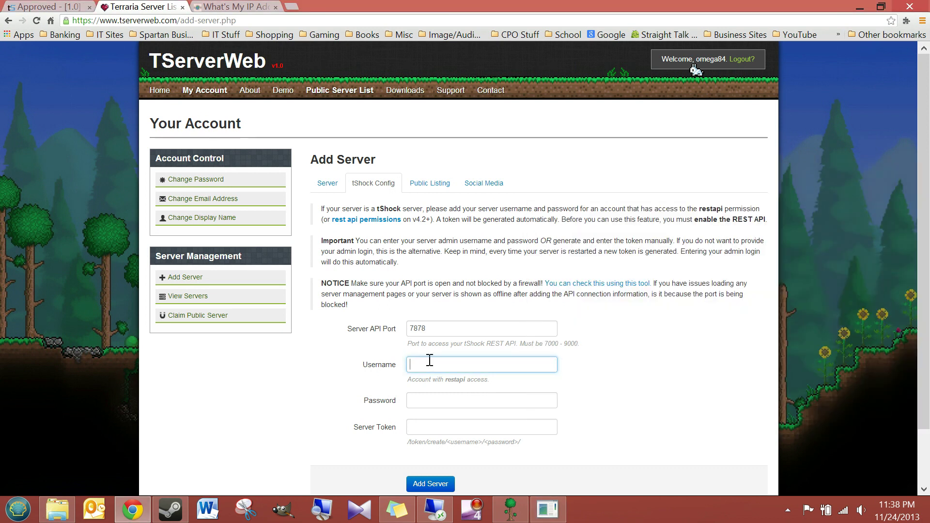
pyautogui.write('rem')
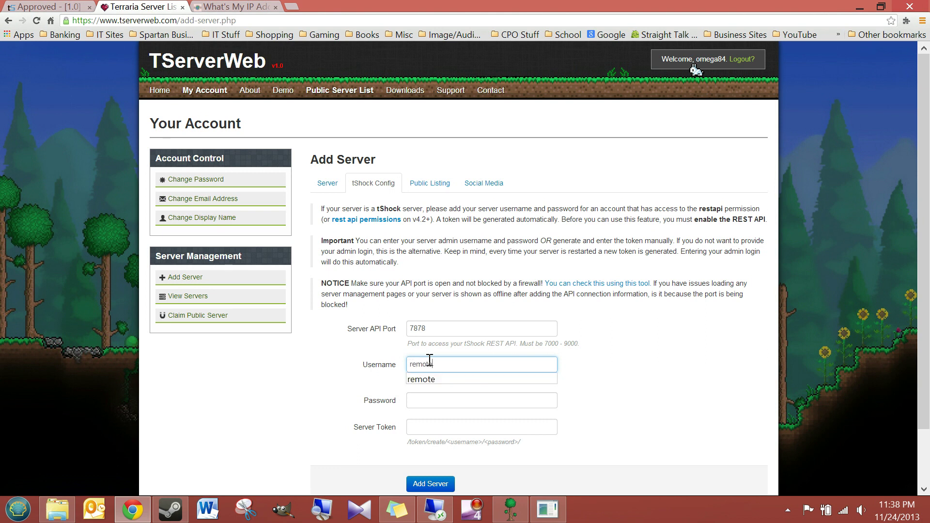
pyautogui.write('ote')
pyautogui.click(417, 404)
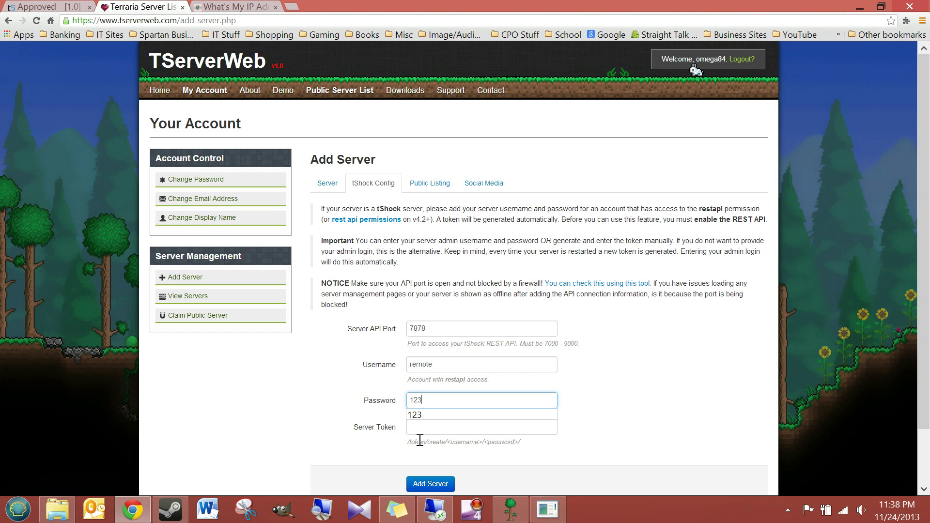
pyautogui.click(630, 404)
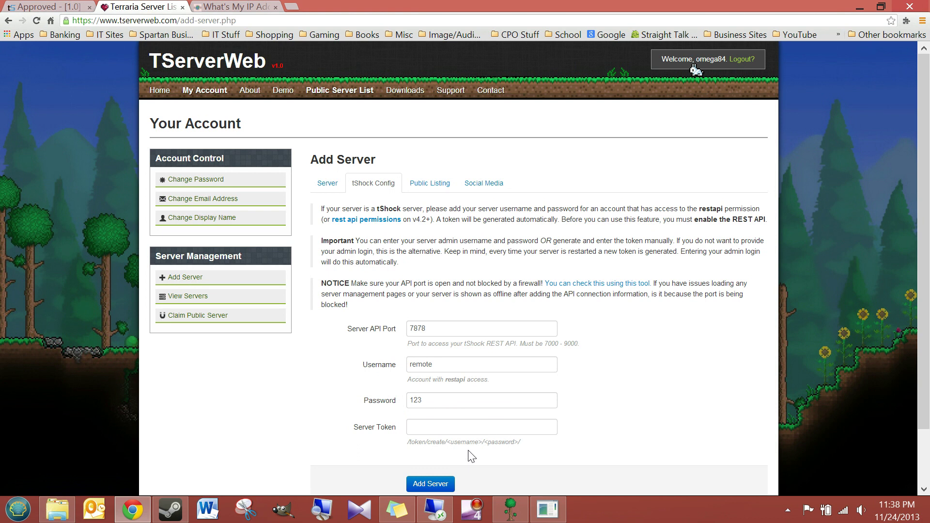
pyautogui.click(425, 190)
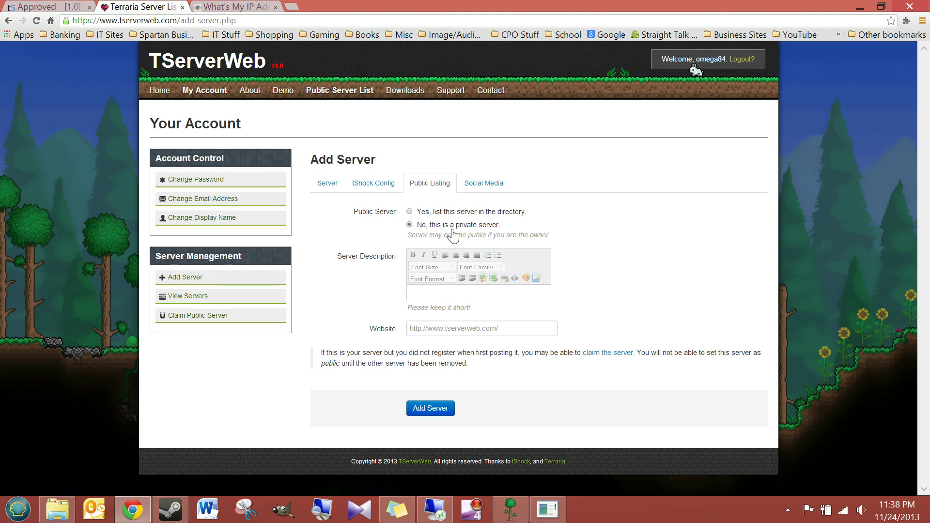
pyautogui.click(432, 413)
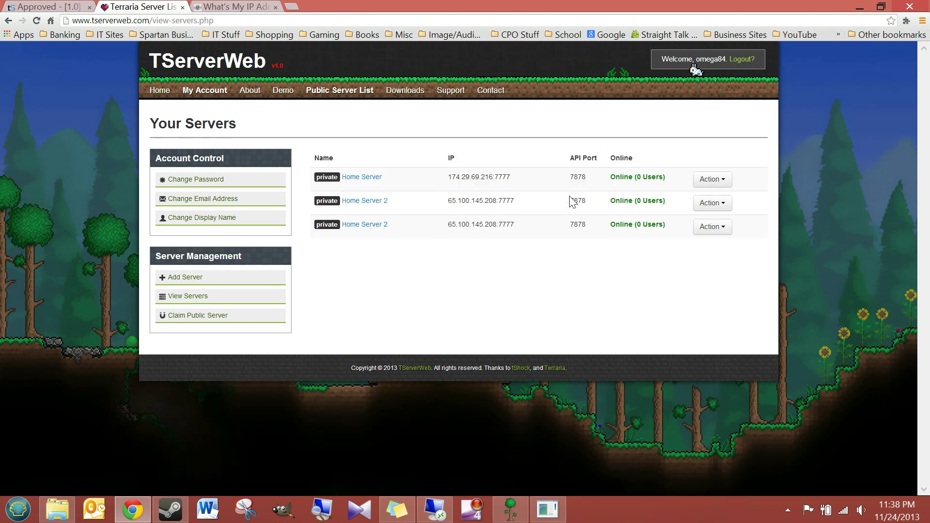
# Delete the duplicate Home Server 2 entry and confirm
pyautogui.click(724, 206)
pyautogui.click(728, 278)
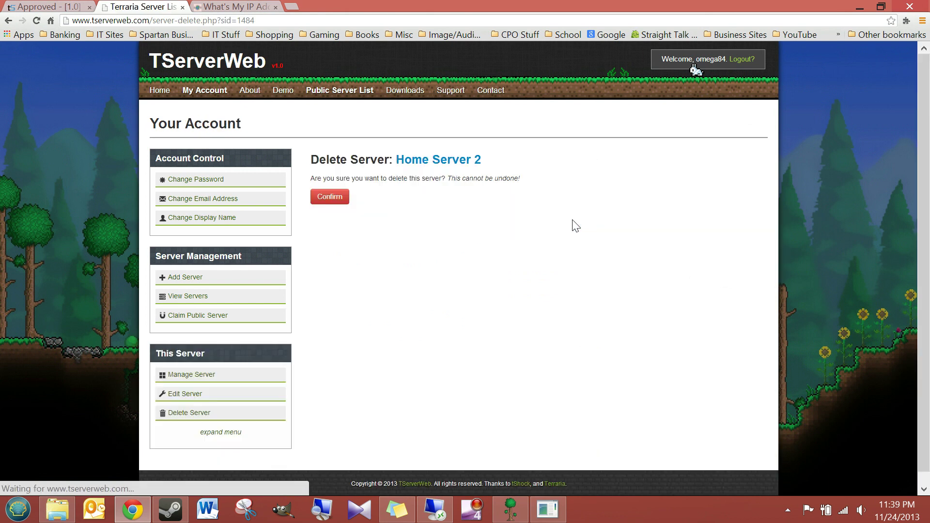
pyautogui.click(343, 198)
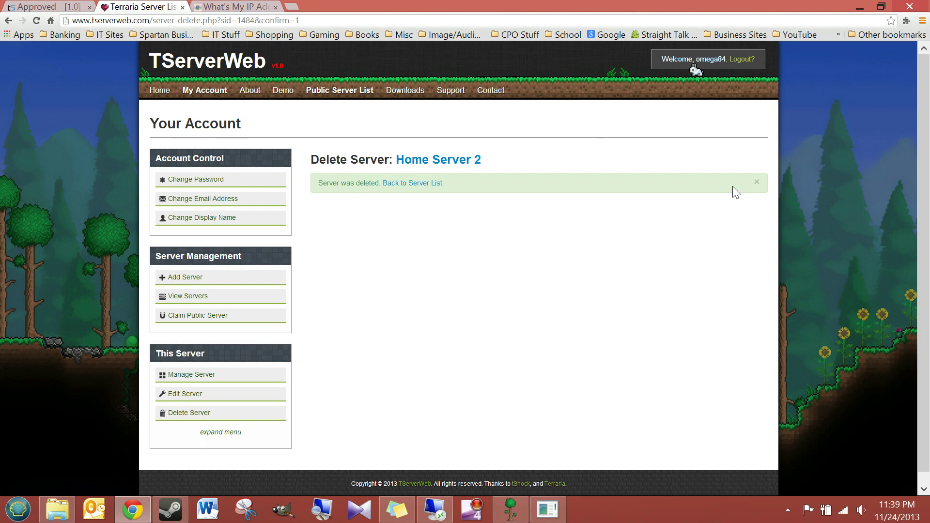
# Return via My Account to the server list showing Home Server 2 online
pyautogui.click(196, 376)
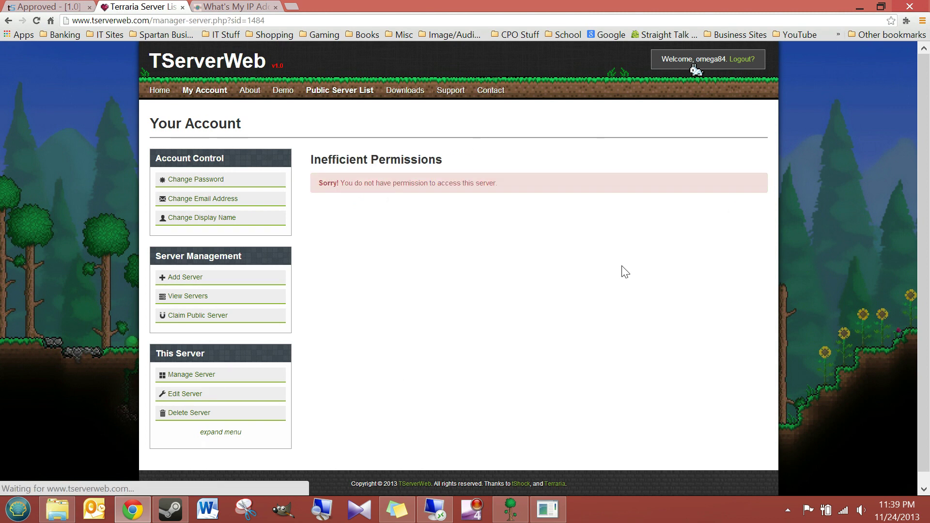
pyautogui.click(183, 377)
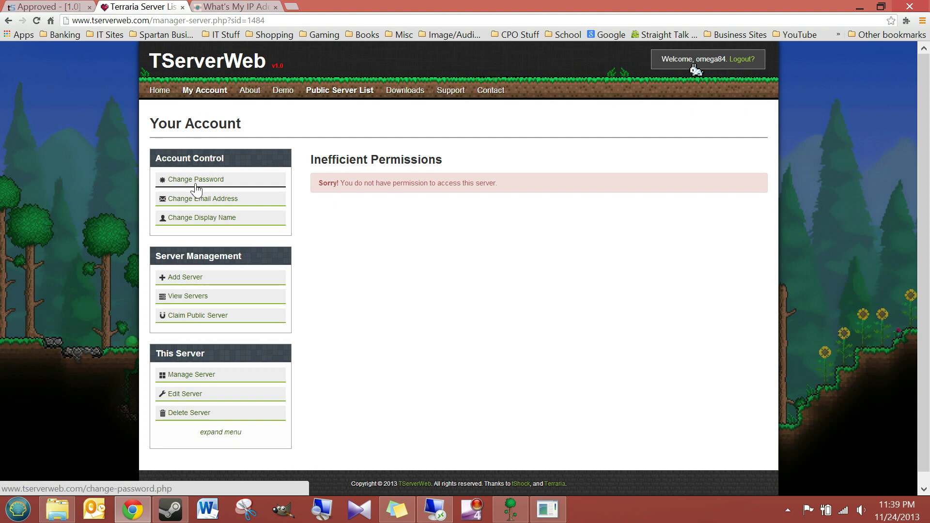
pyautogui.click(215, 95)
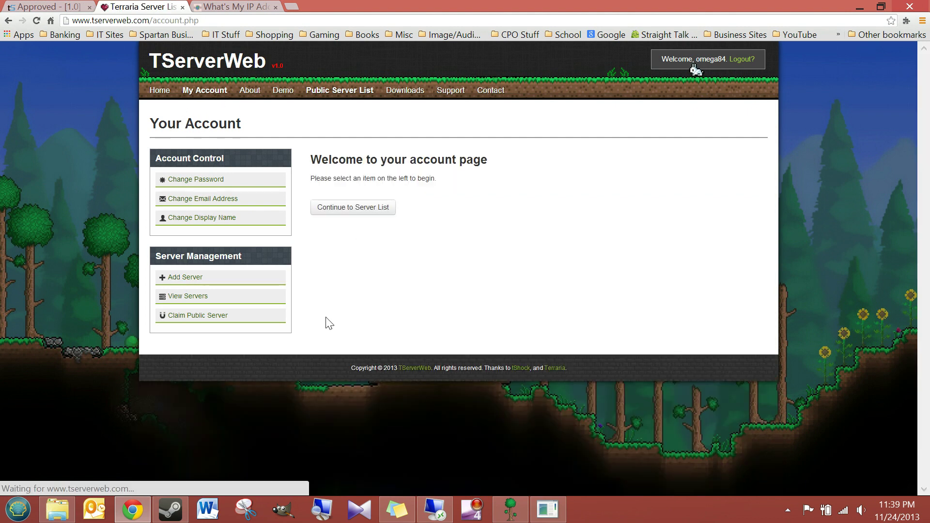
pyautogui.click(341, 209)
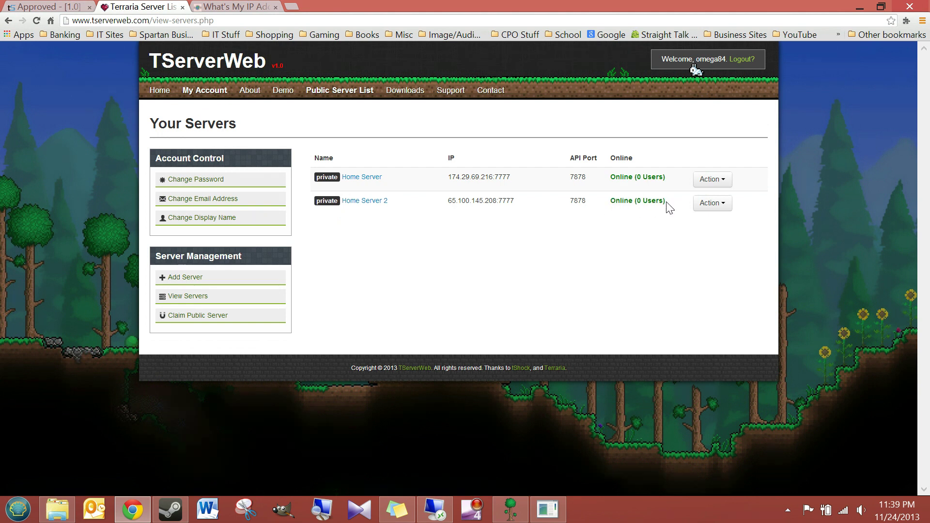
pyautogui.moveTo(671, 204); pyautogui.dragTo(610, 205)
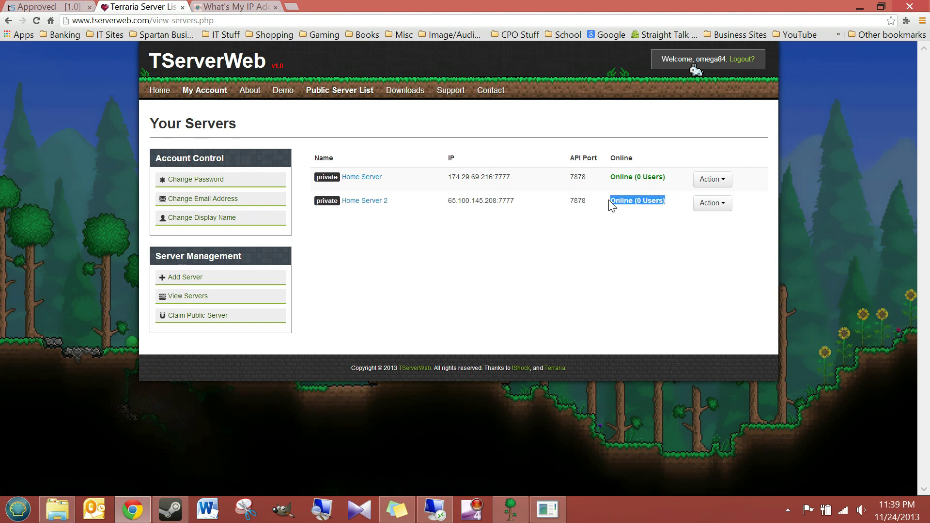
# Open Home Server 2's management page from the server list, then bring Terraria forward
pyautogui.click(637, 214)
pyautogui.click(366, 201)
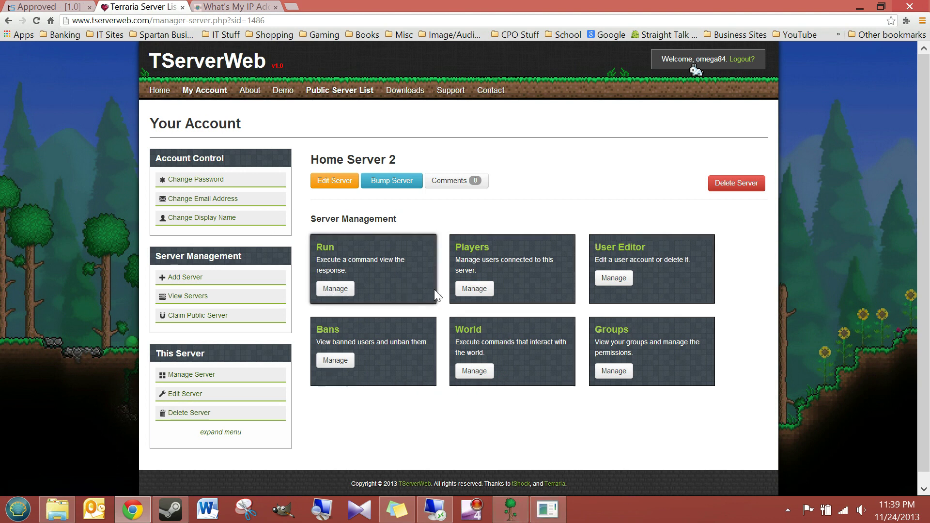
pyautogui.click(511, 517)
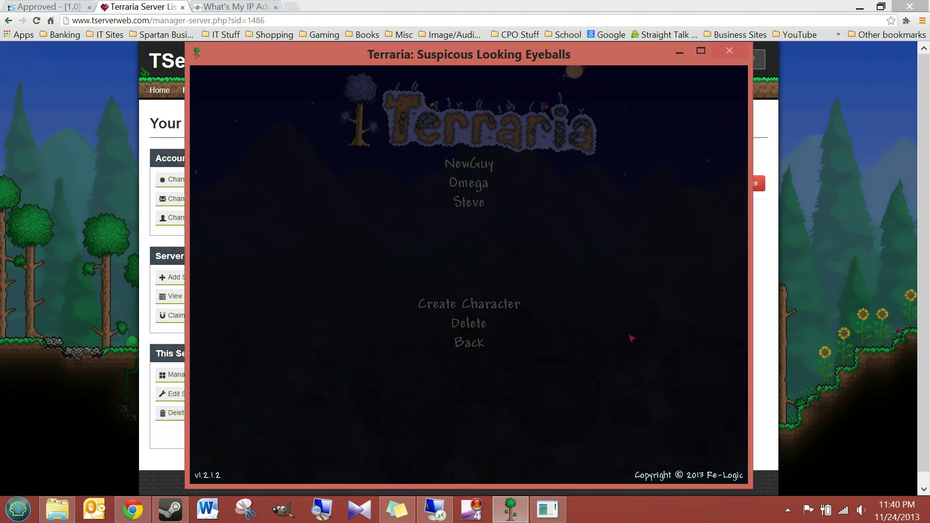
# Join the saved server as NewGuy, register with /register and a password, then minimize Terraria
pyautogui.click(468, 166)
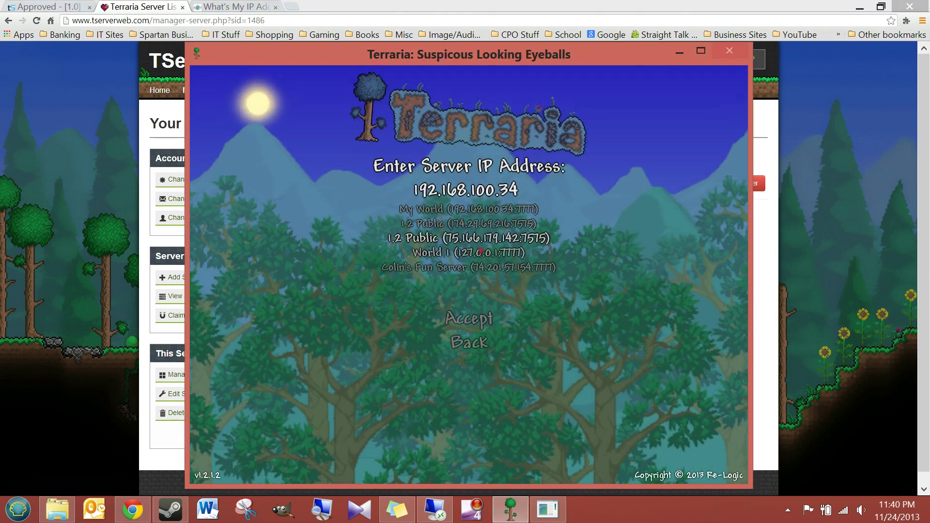
pyautogui.click(472, 267)
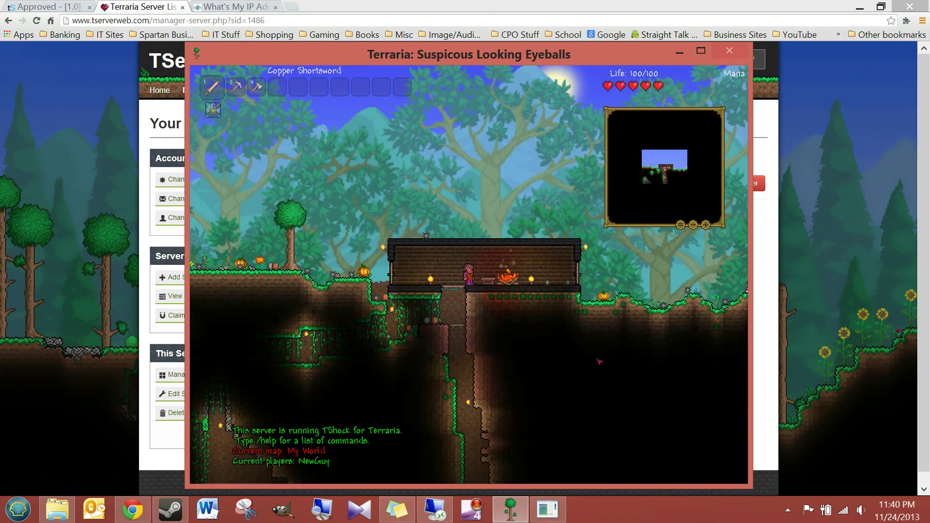
pyautogui.press('Return')
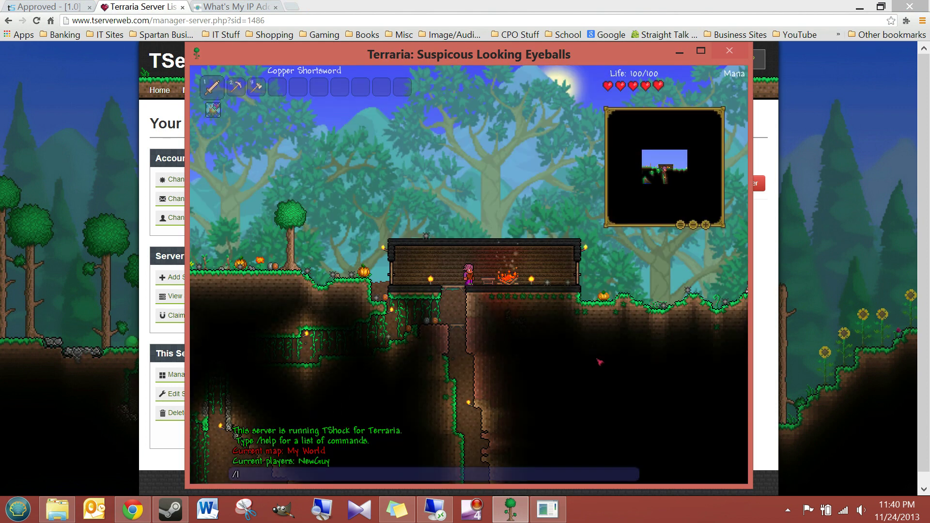
pyautogui.write('/register')
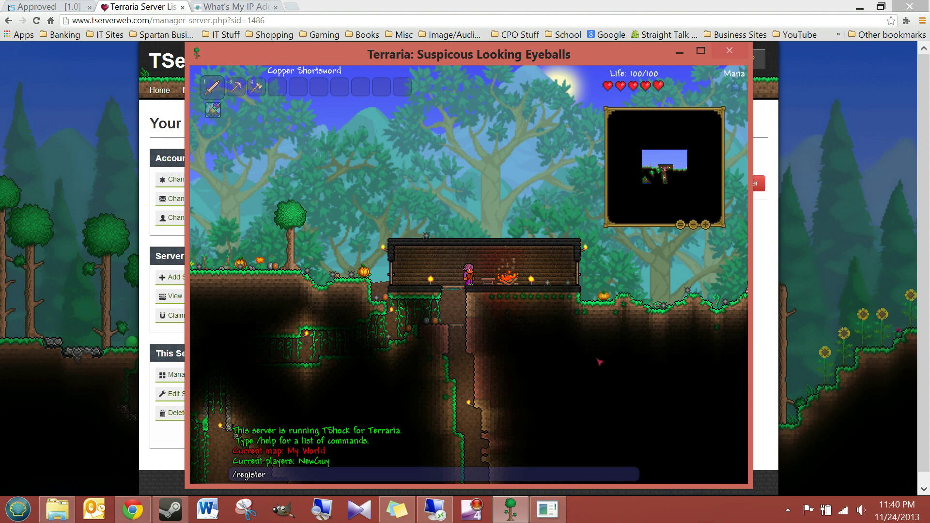
pyautogui.write(' 123')
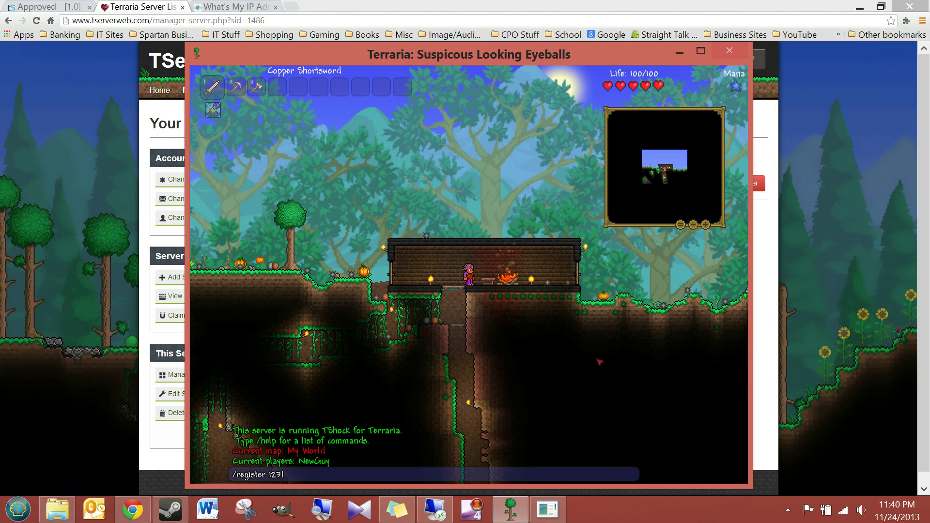
pyautogui.press('Return')
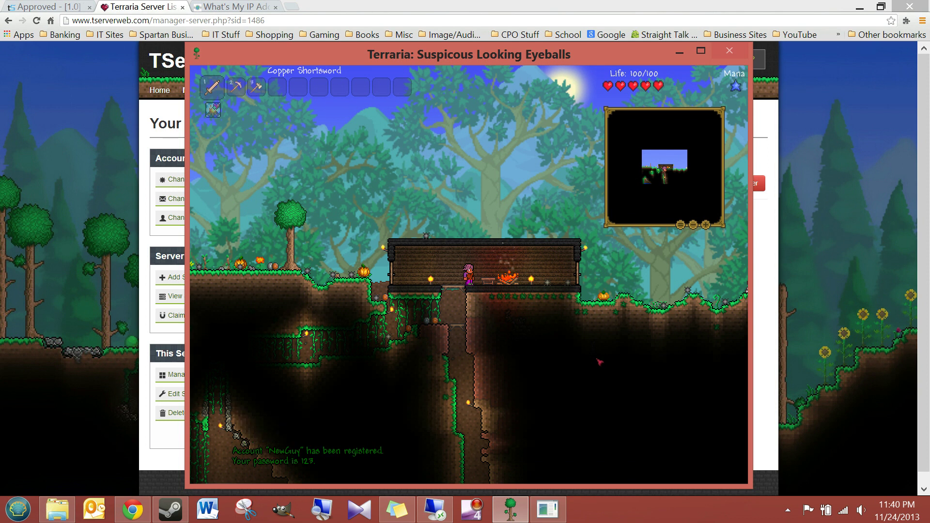
pyautogui.click(678, 54)
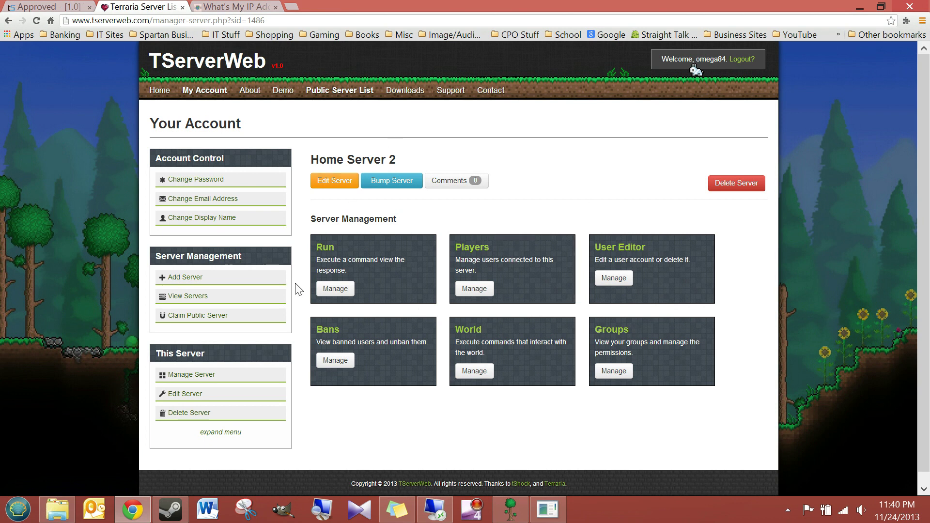
pyautogui.click(199, 380)
pyautogui.click(188, 297)
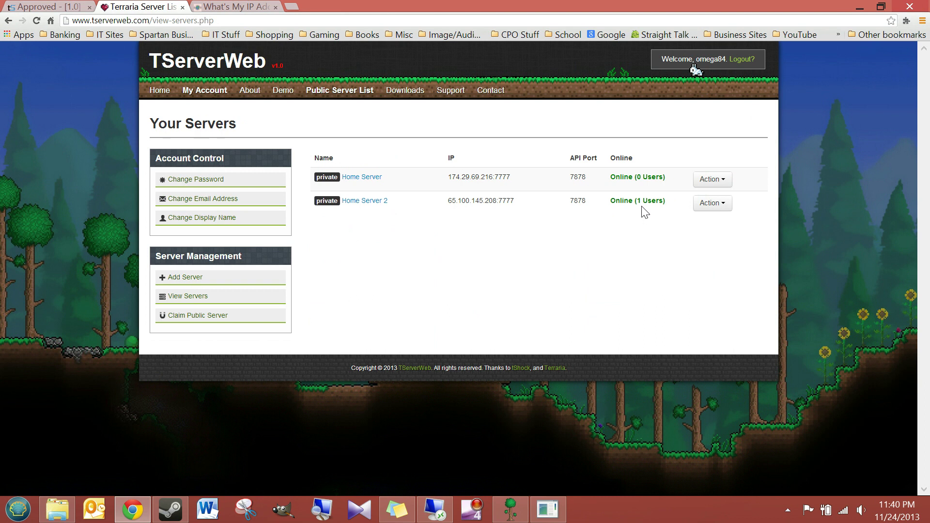
pyautogui.click(357, 201)
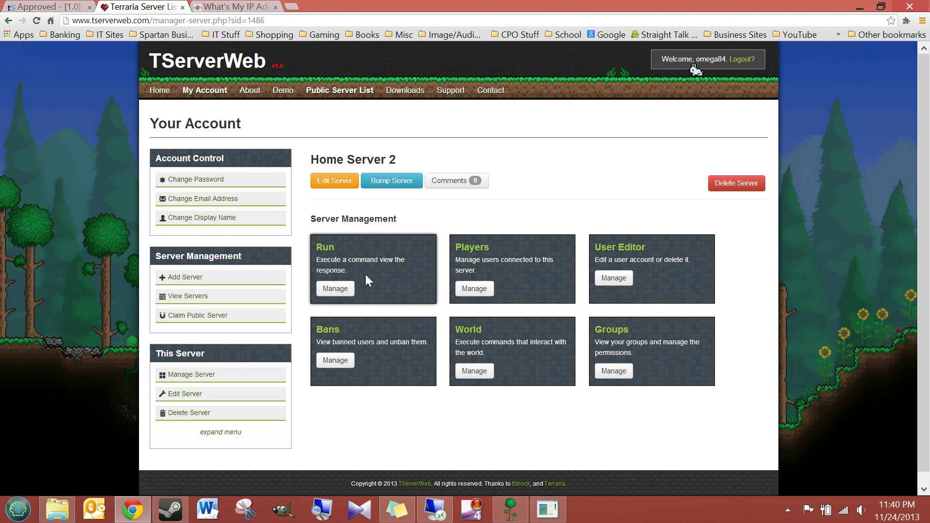
pyautogui.click(337, 290)
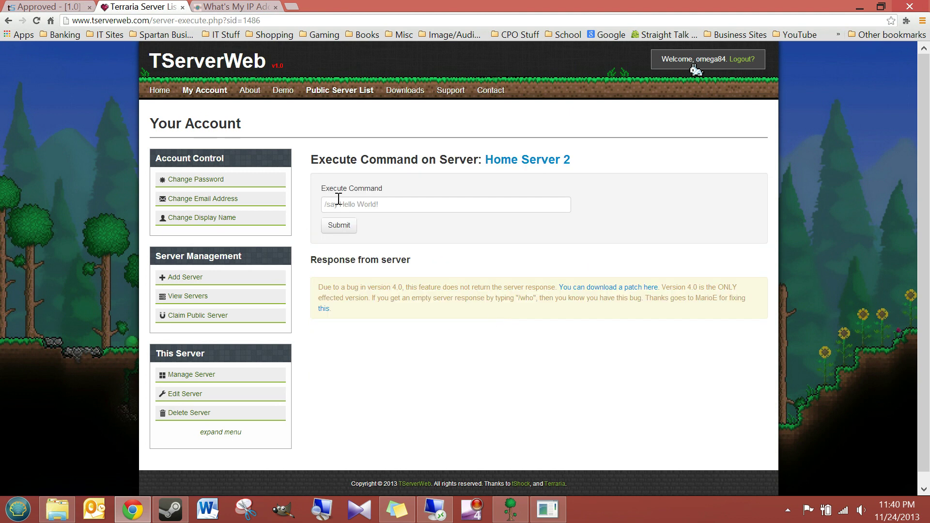
pyautogui.click(325, 202)
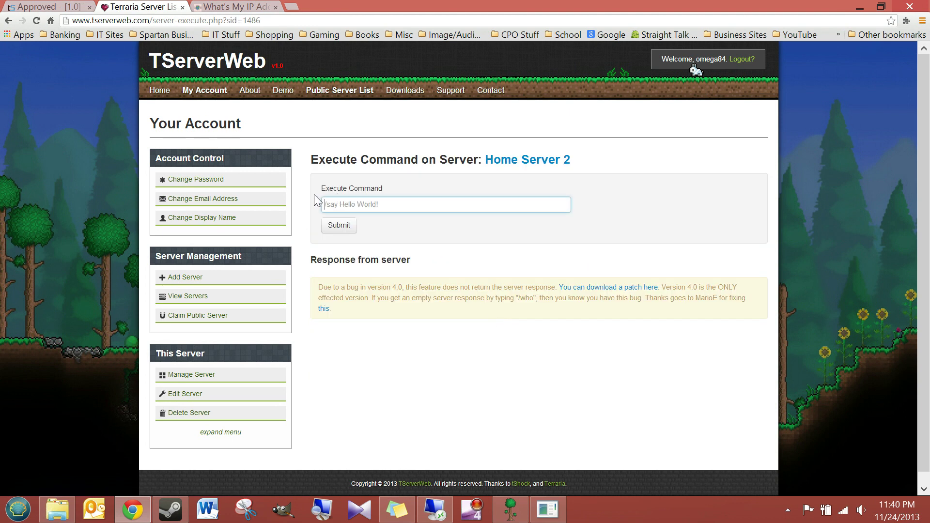
pyautogui.click(548, 509)
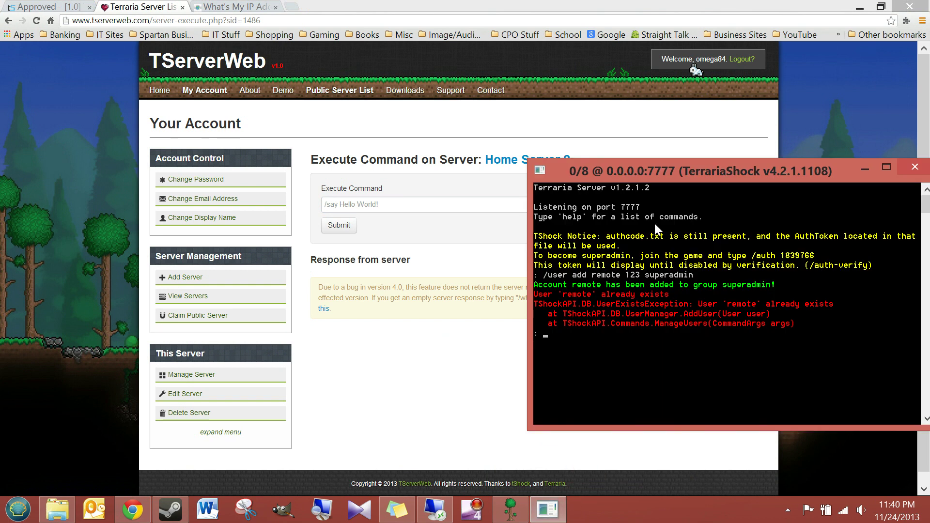
pyautogui.moveTo(661, 172); pyautogui.dragTo(625, 130)
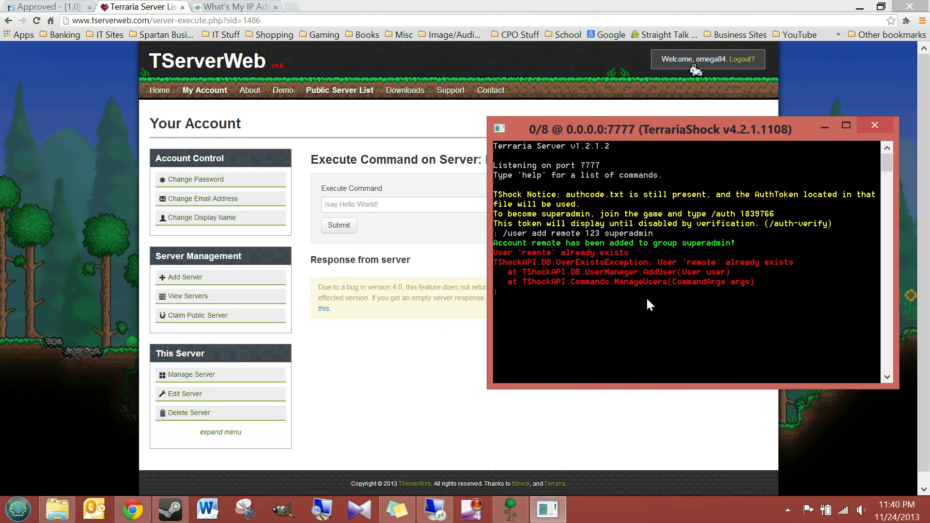
pyautogui.click(825, 126)
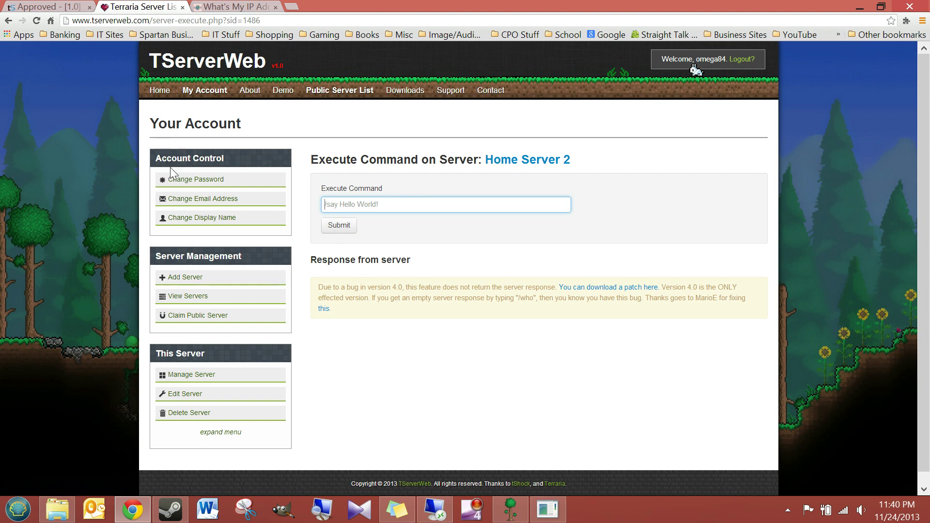
# From Home Server 2's online players list, open NewGuy's Edit User page
pyautogui.click(190, 374)
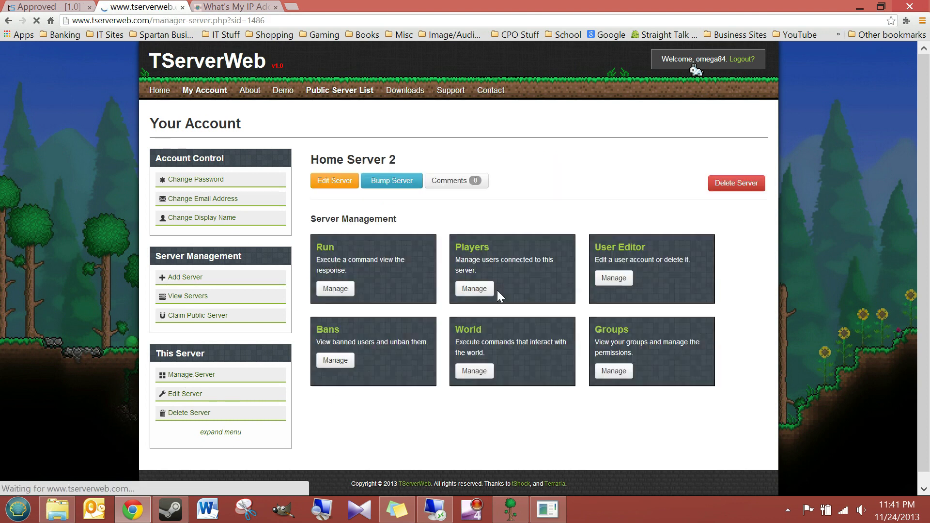
pyautogui.click(475, 290)
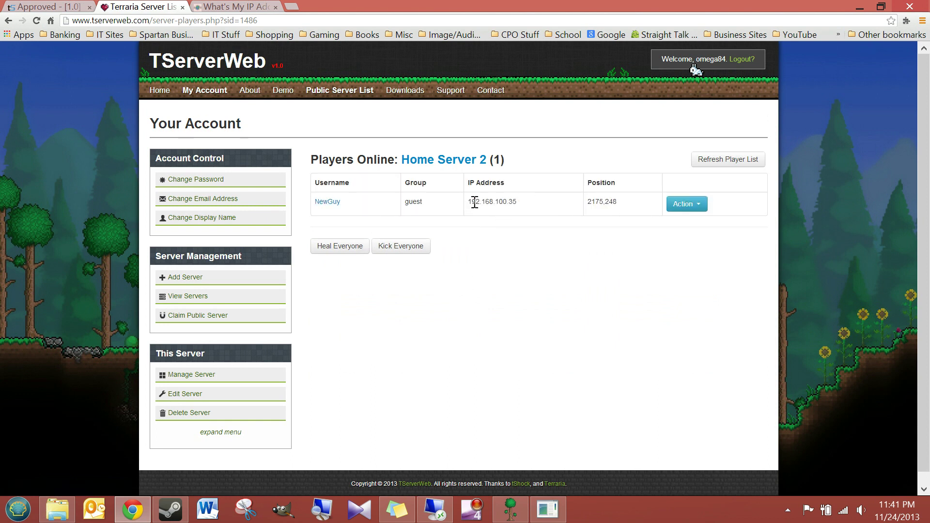
pyautogui.moveTo(524, 202); pyautogui.dragTo(469, 203)
pyautogui.click(438, 208)
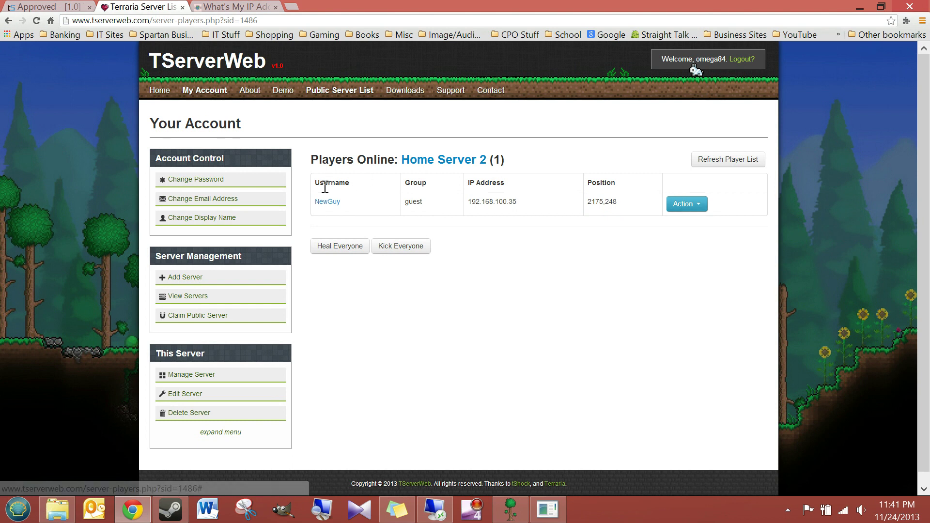
pyautogui.click(328, 203)
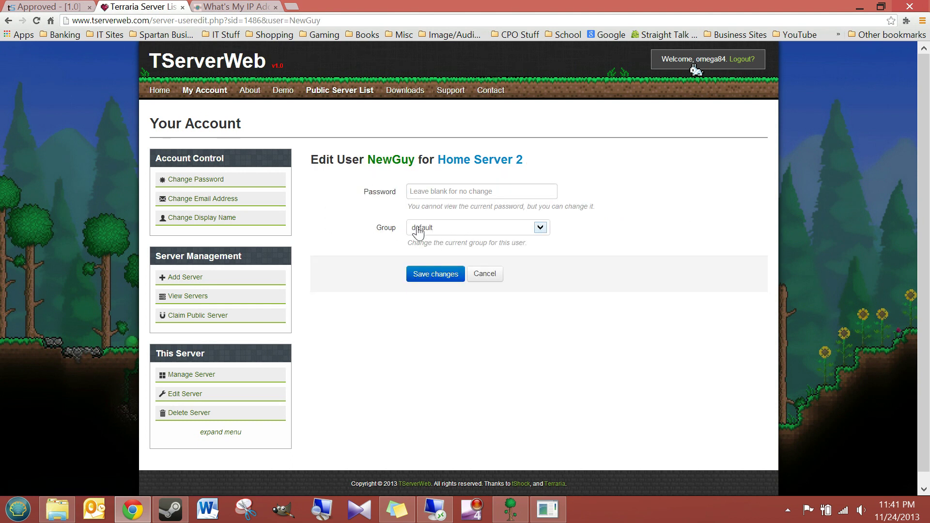
# Change NewGuy's group to default, save, and go back to Home Server 2's page
pyautogui.click(538, 228)
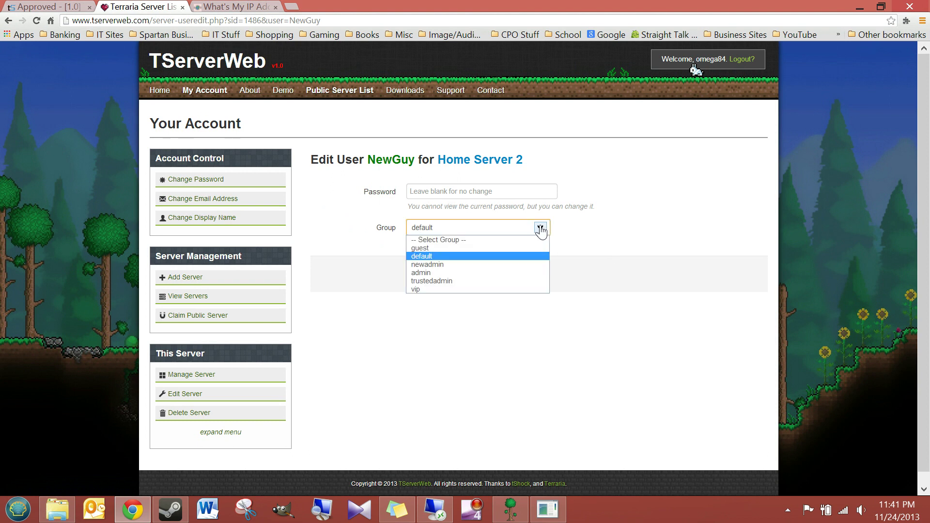
pyautogui.click(423, 256)
pyautogui.click(428, 284)
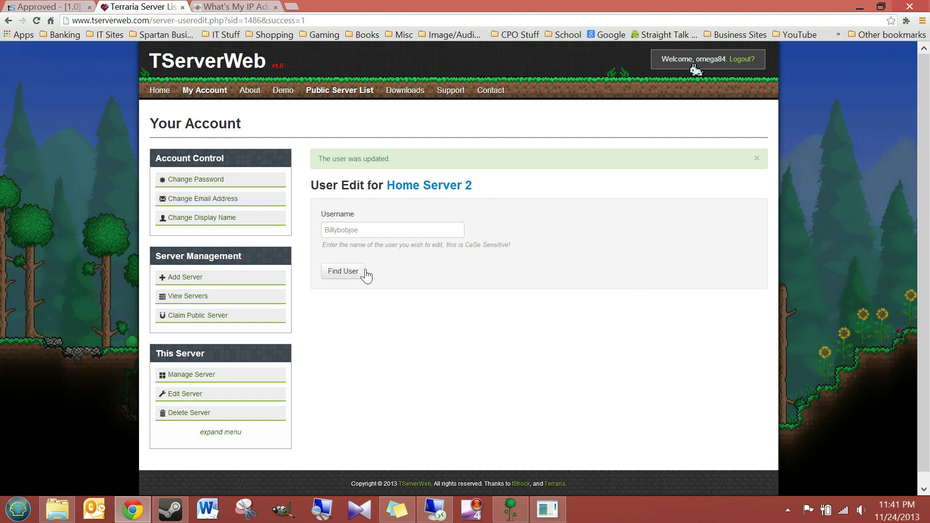
pyautogui.click(429, 186)
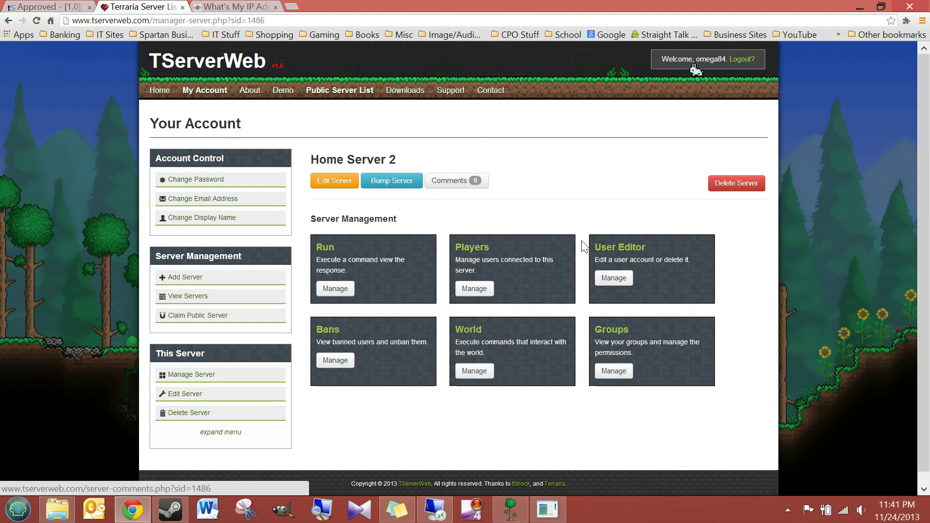
# Look up the user NewGuy in Home Server 2's User Editor
pyautogui.click(622, 284)
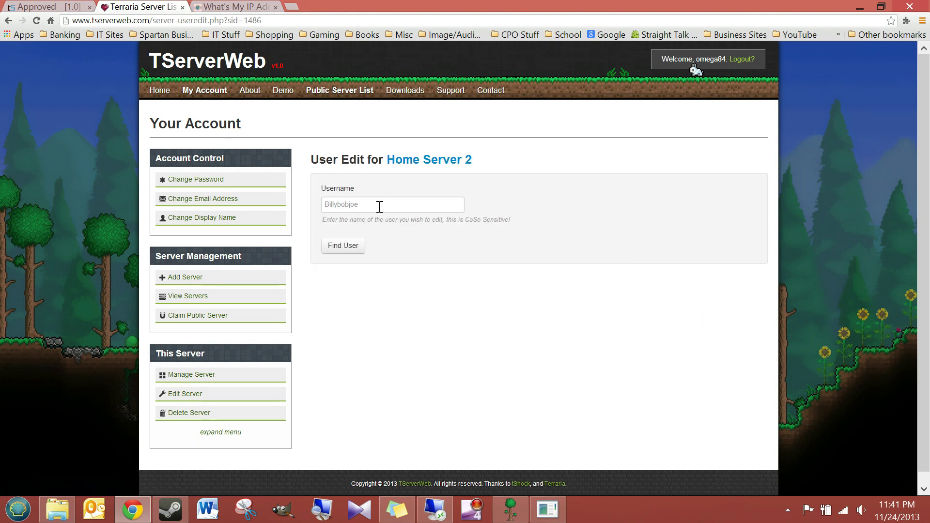
pyautogui.click(380, 207)
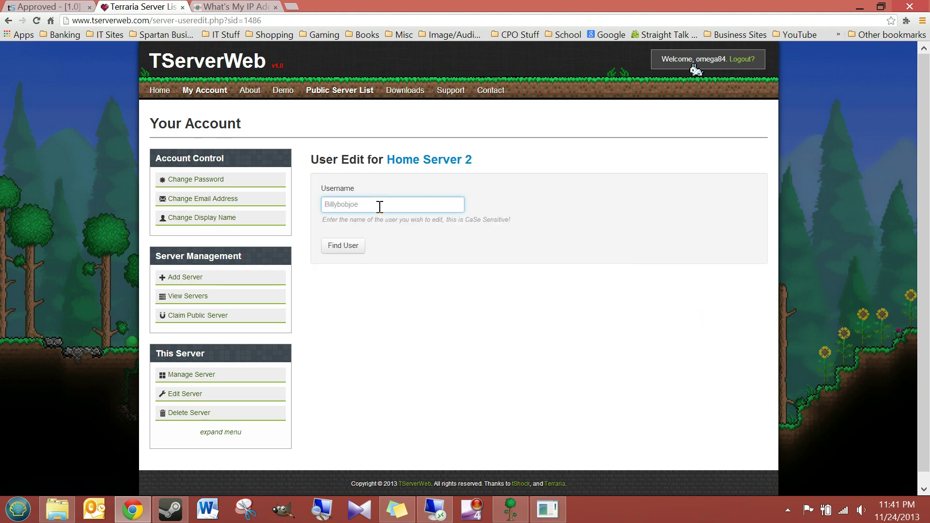
pyautogui.write('newguy')
pyautogui.click(352, 248)
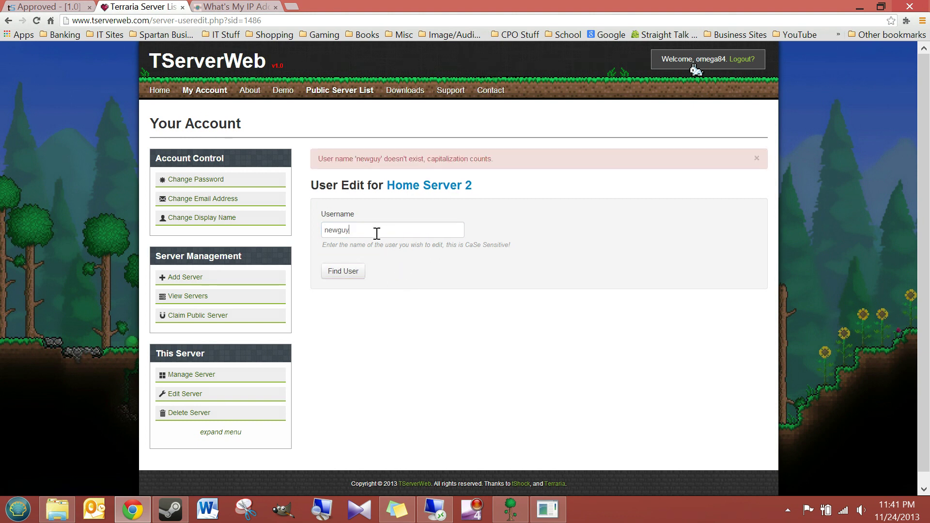
pyautogui.doubleClick(377, 234)
pyautogui.write('NewG')
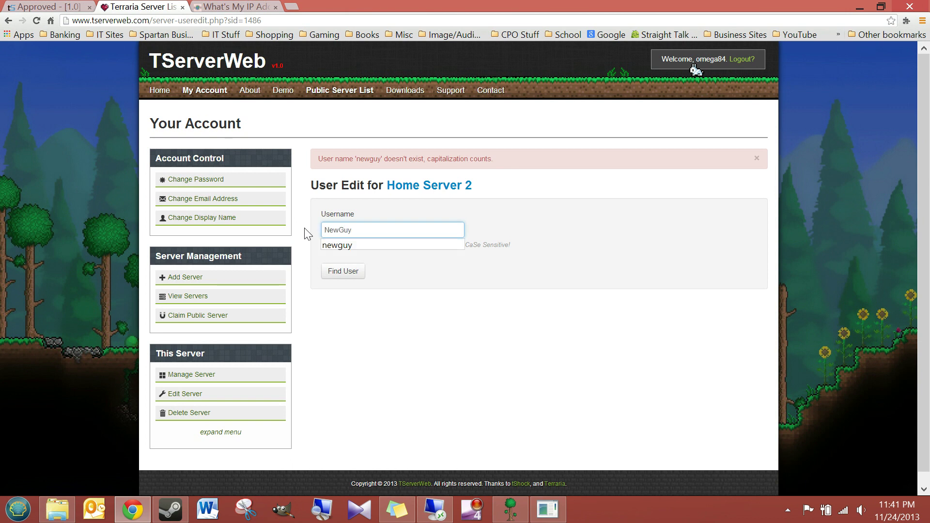
pyautogui.click(335, 274)
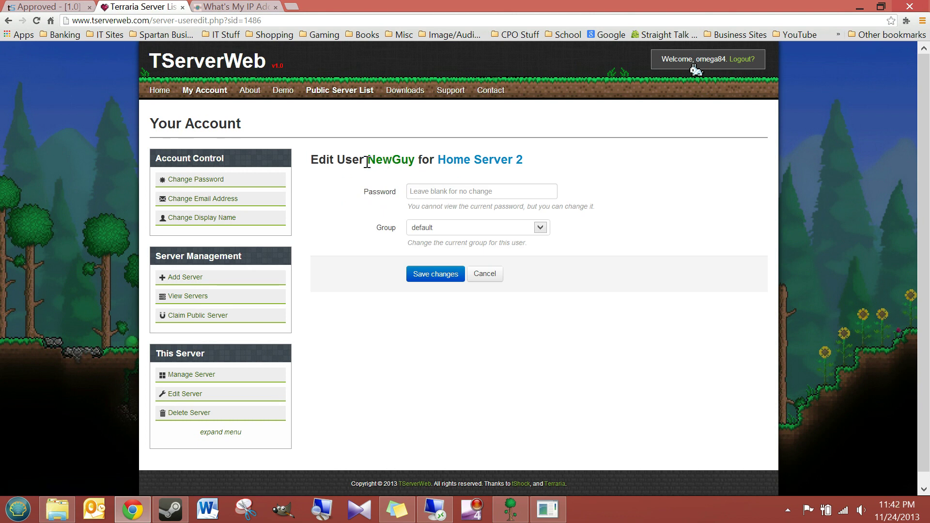
pyautogui.moveTo(367, 162); pyautogui.dragTo(419, 162)
pyautogui.click(419, 163)
# Glance at Terraria, then return to the Home Server 2 management overview
pyautogui.click(511, 509)
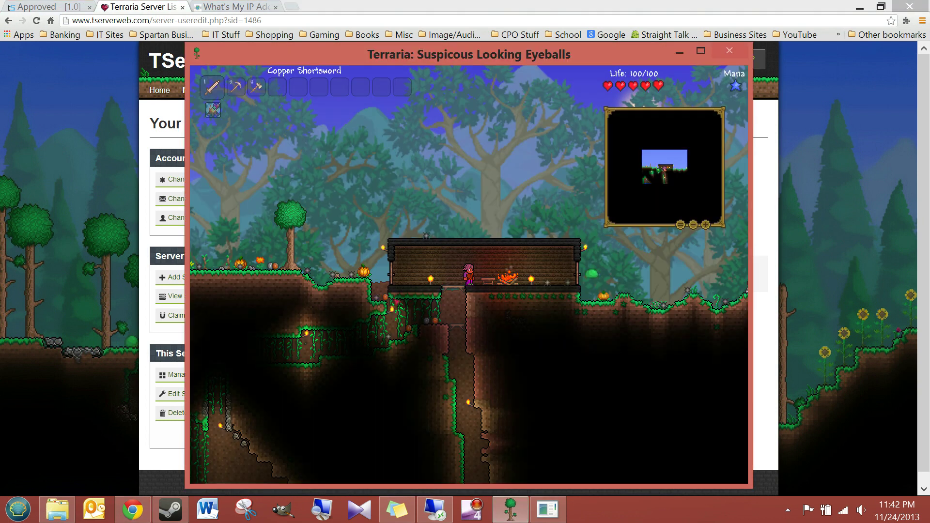
pyautogui.click(679, 51)
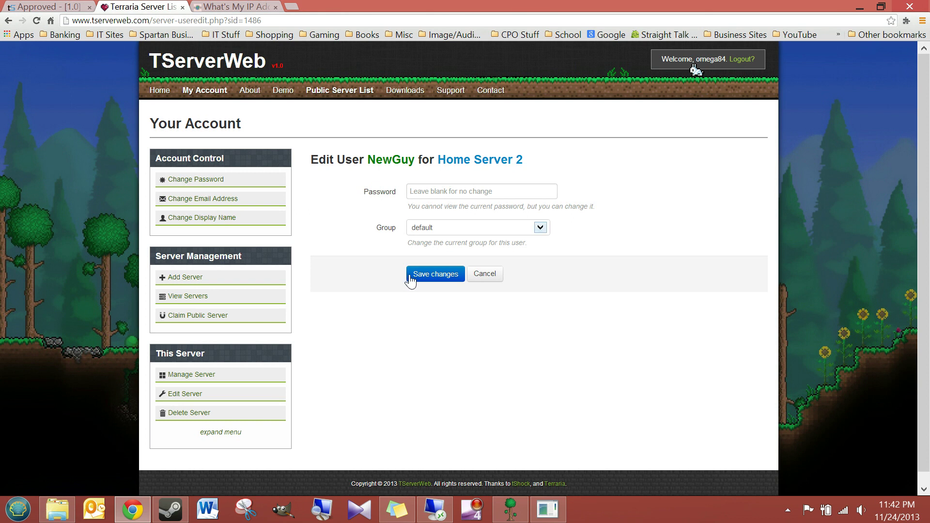
pyautogui.click(193, 376)
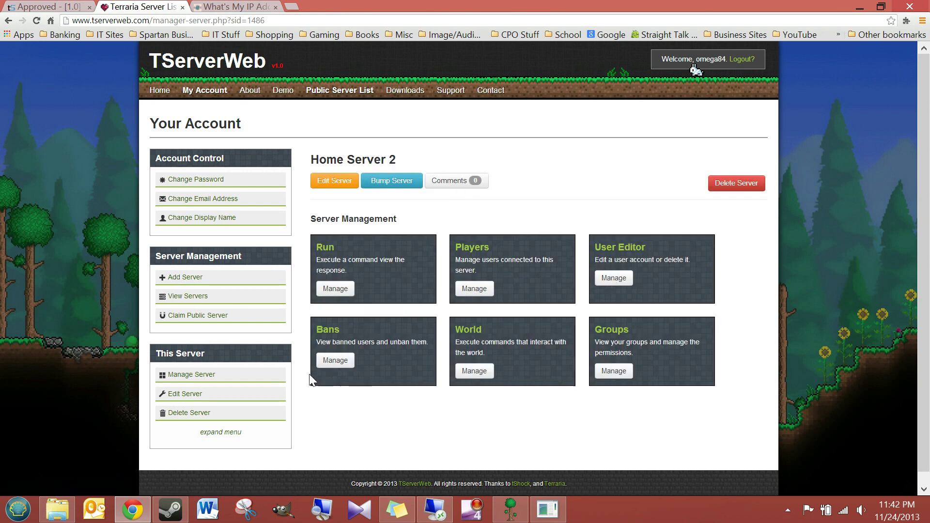
pyautogui.click(332, 366)
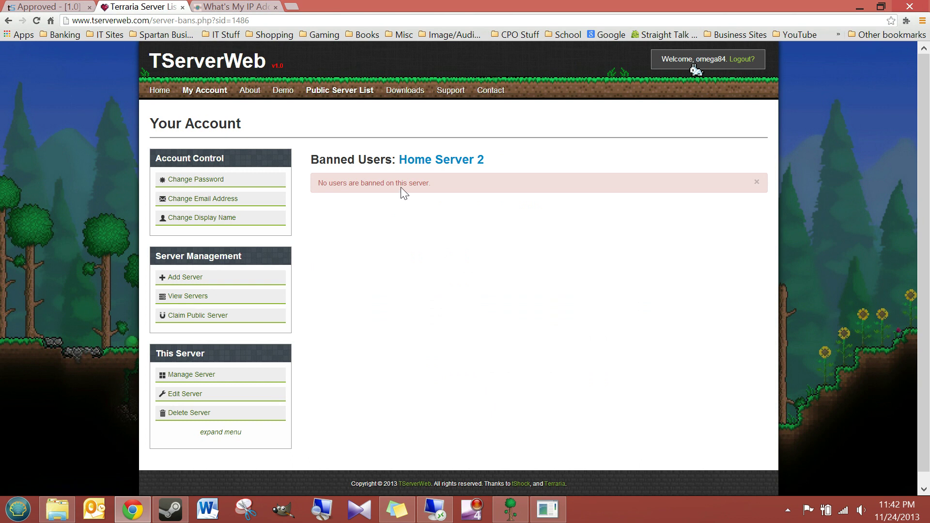
pyautogui.click(179, 369)
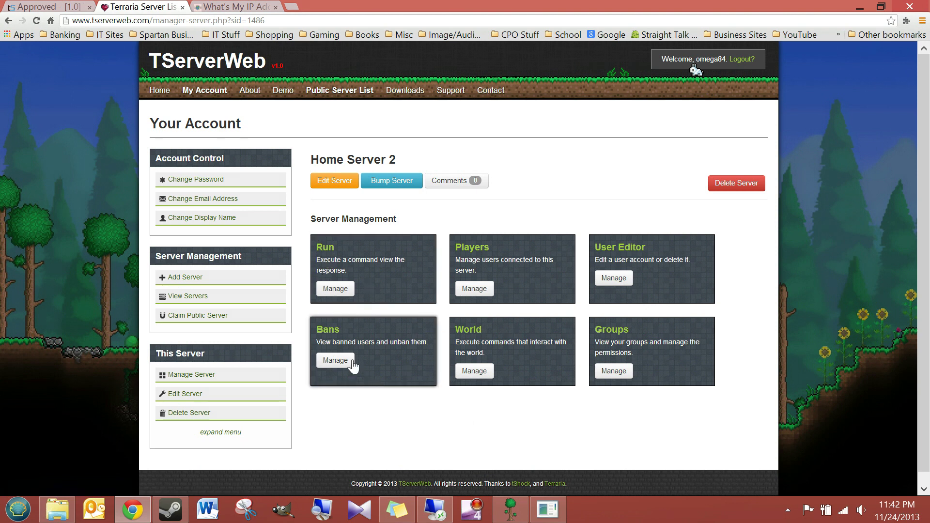
pyautogui.click(474, 372)
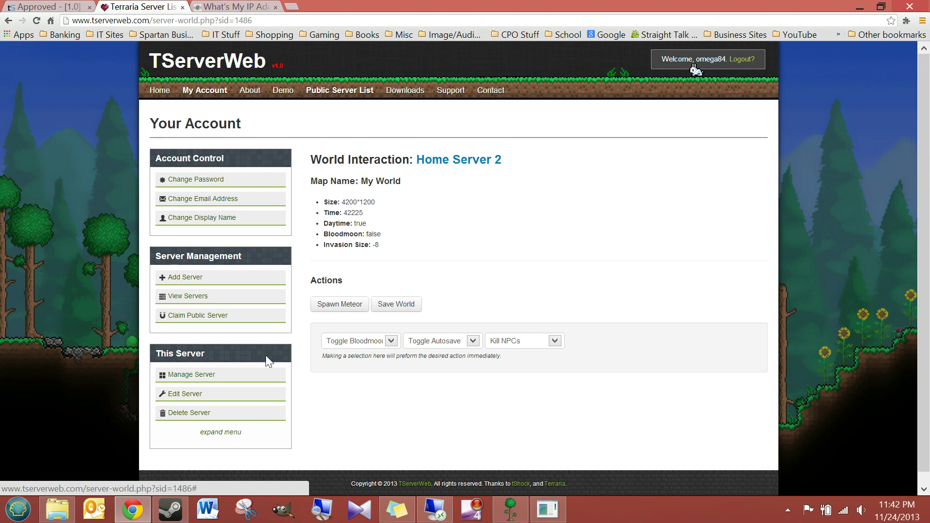
pyautogui.click(201, 375)
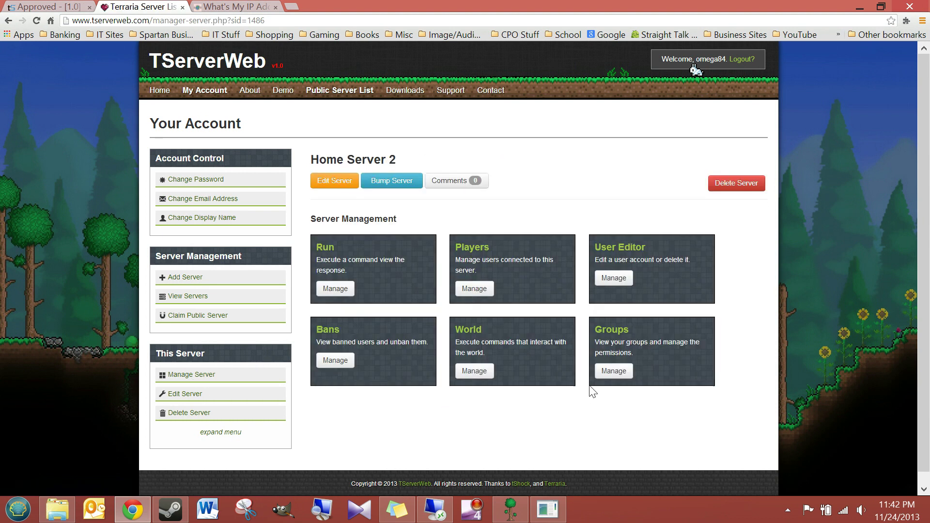
# Open the Groups list and view the default group's permissions, then switch to the forum tab
pyautogui.click(614, 373)
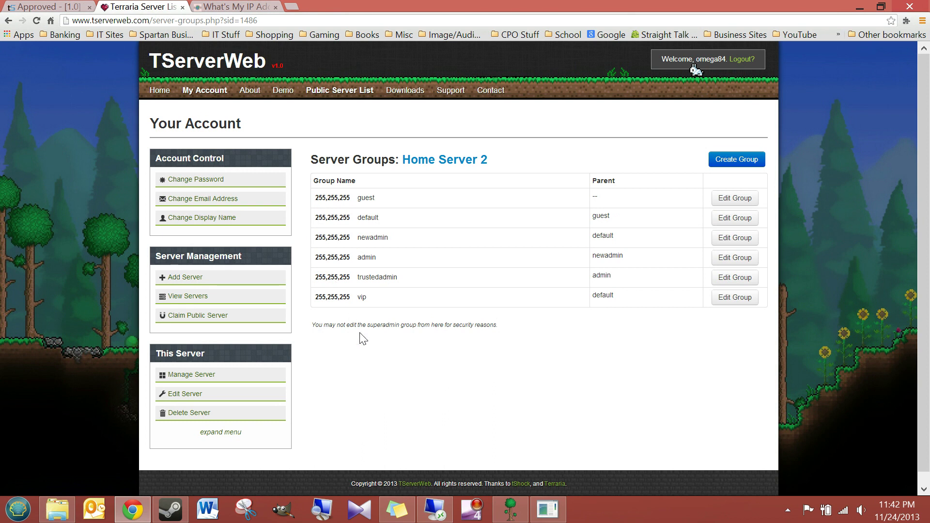
pyautogui.click(742, 223)
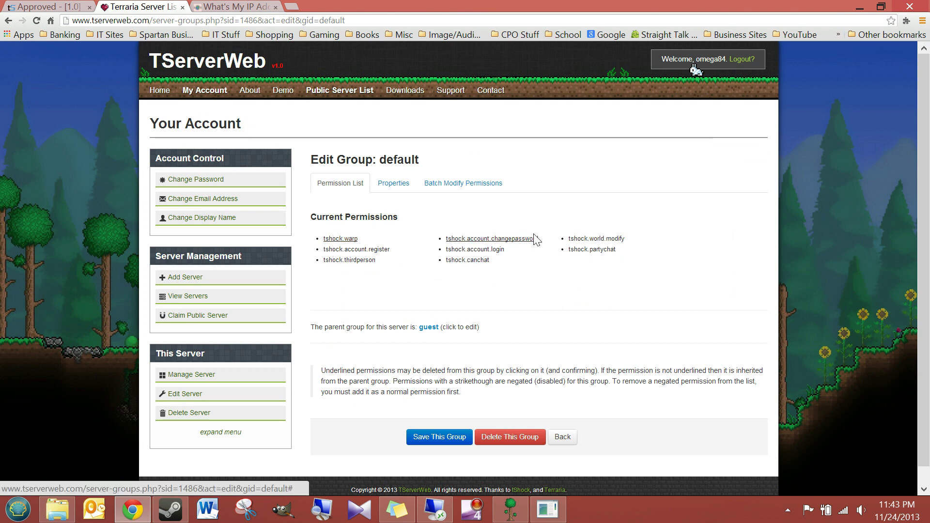
pyautogui.click(77, 7)
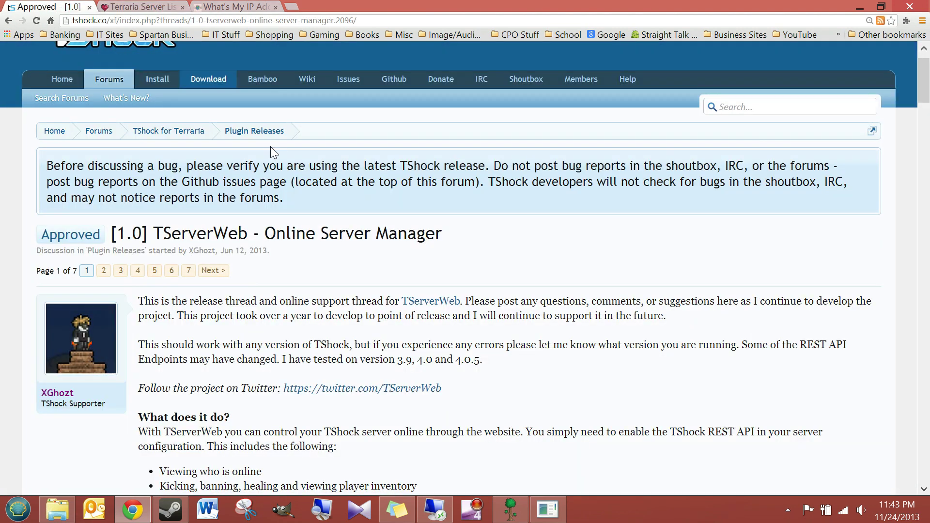
# Read the TShock wiki's Commands/Permissions list, then return to the default group editor
pyautogui.scroll(1, 236, 330)
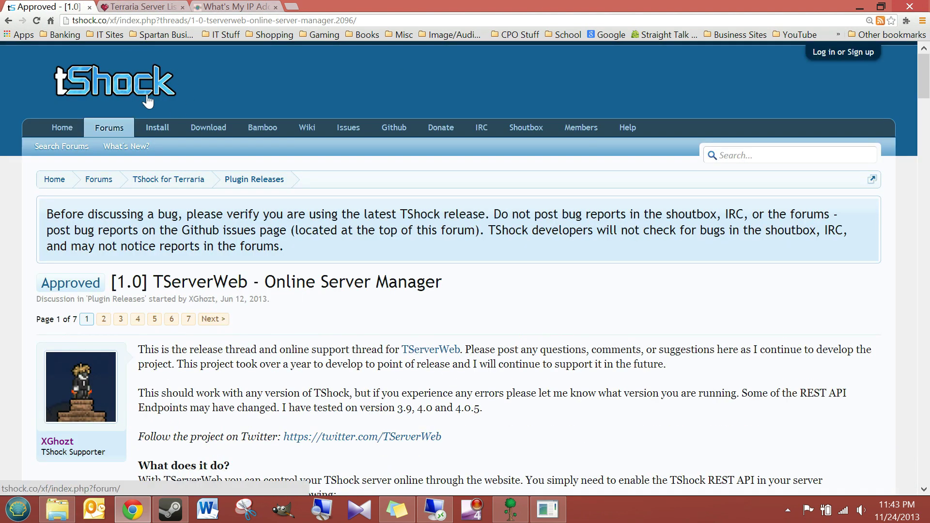
pyautogui.click(164, 132)
pyautogui.hotkey('alt', 'Left')
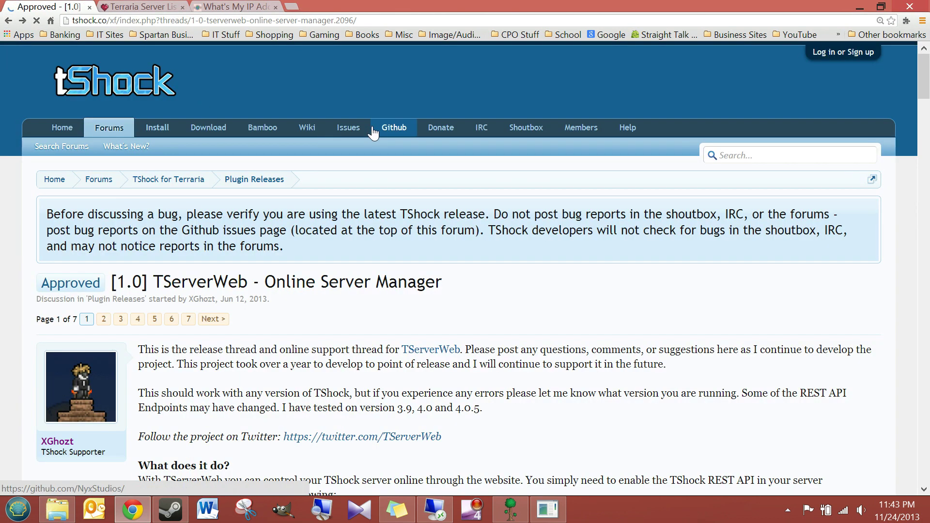
pyautogui.click(158, 128)
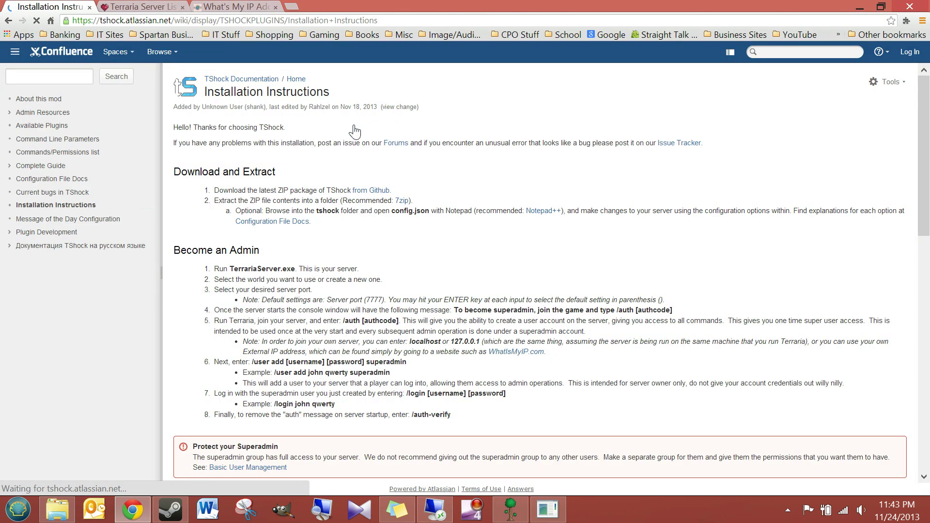
pyautogui.click(29, 154)
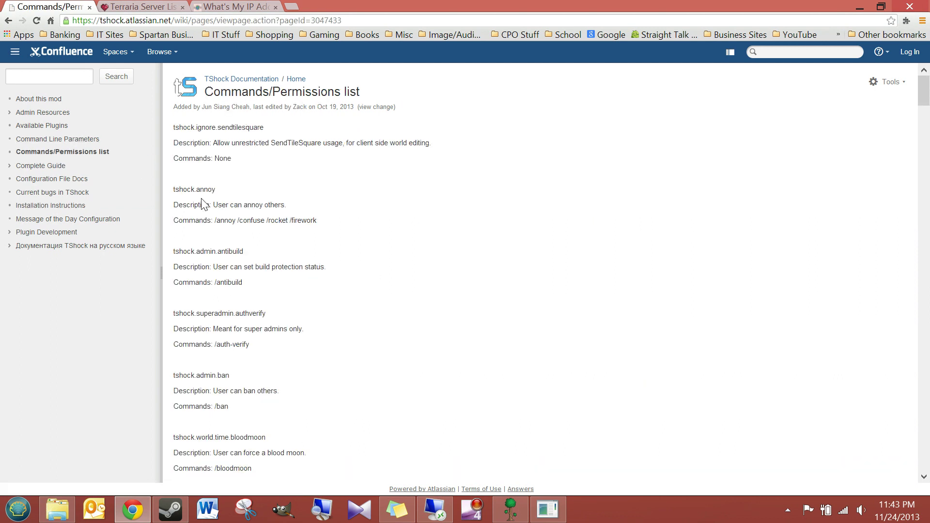
pyautogui.scroll(-6, 202, 203)
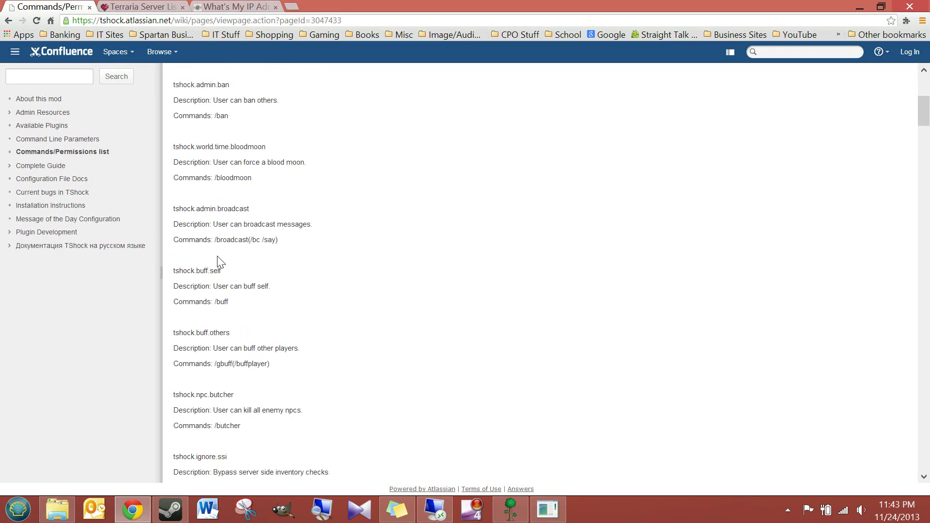
pyautogui.scroll(-3, 218, 262)
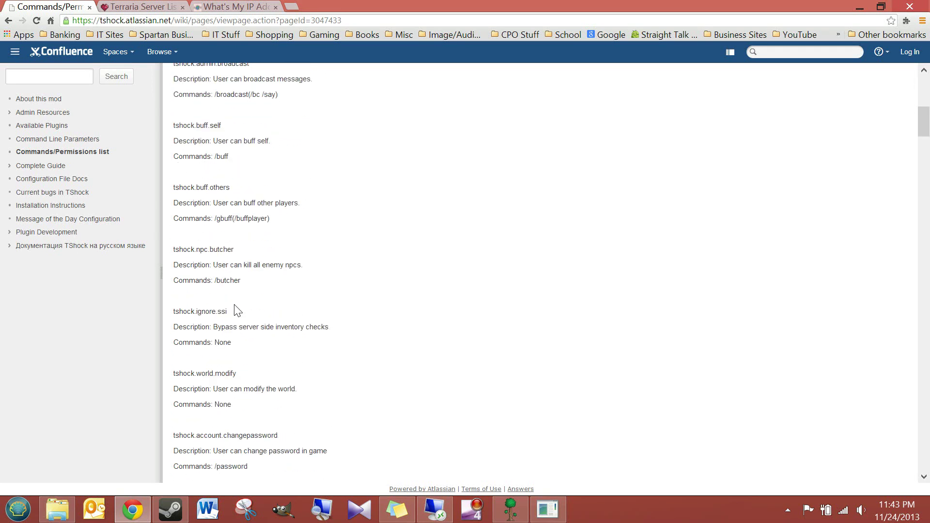
pyautogui.scroll(-8, 237, 310)
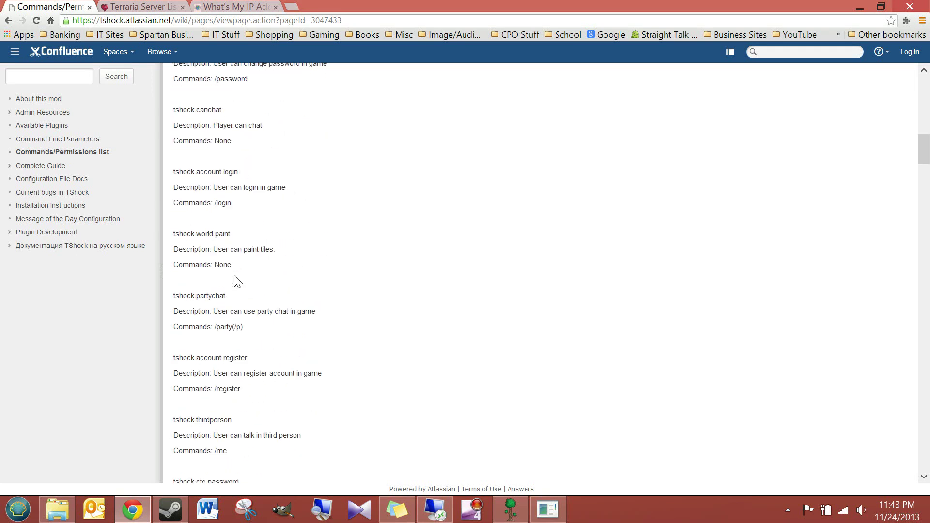
pyautogui.scroll(-4, 238, 281)
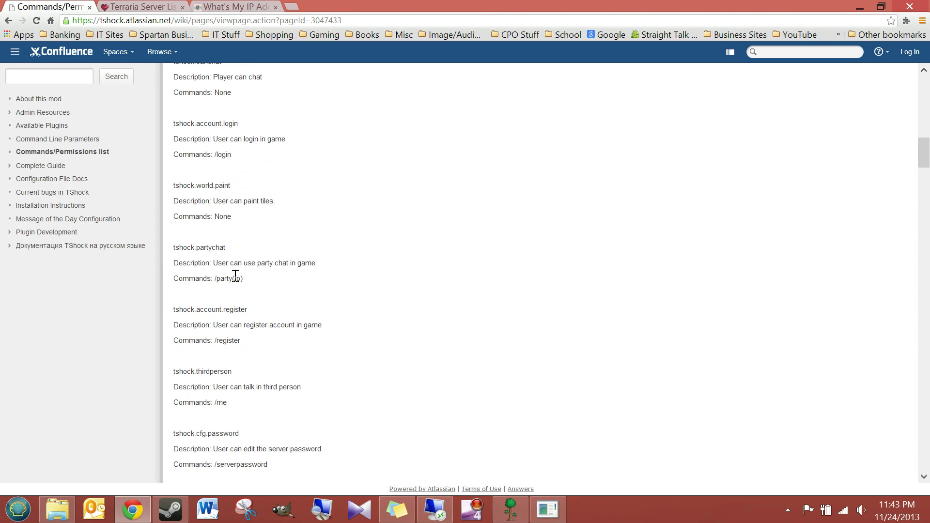
pyautogui.click(140, 7)
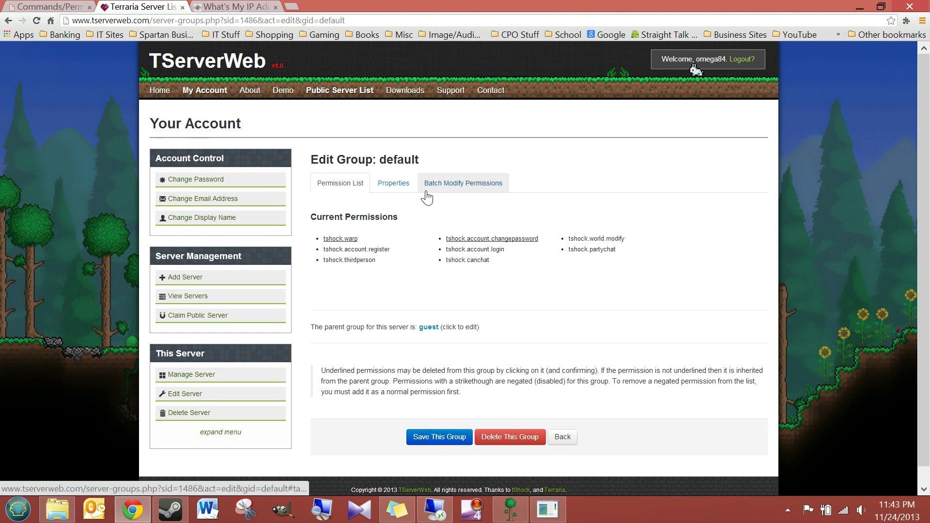
# View the default group's Batch Modify Permissions fields, then go back to Server Groups unchanged
pyautogui.click(462, 191)
pyautogui.click(435, 214)
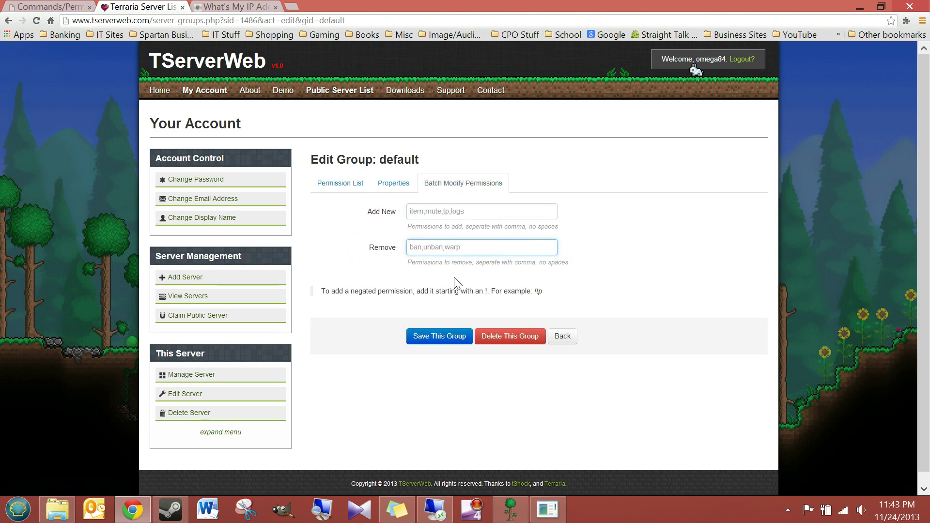
pyautogui.click(563, 337)
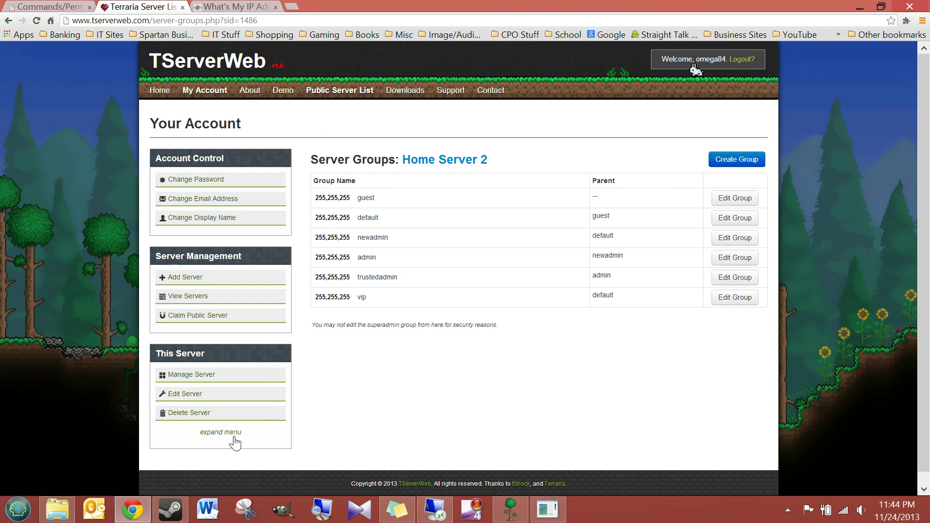
# Reopen Home Server 2's overview after glancing at the Commands/Permissions and What's My IP tabs
pyautogui.click(184, 381)
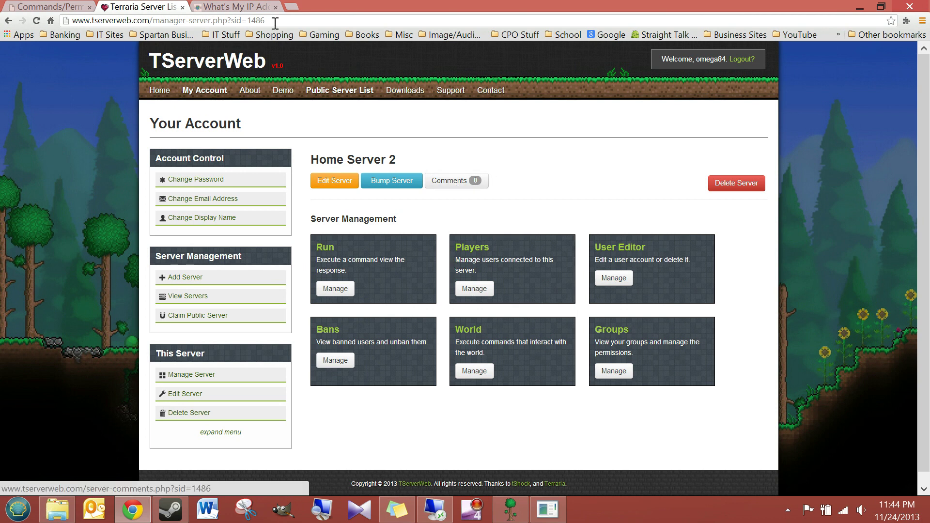
pyautogui.click(43, 6)
pyautogui.scroll(10, 194, 248)
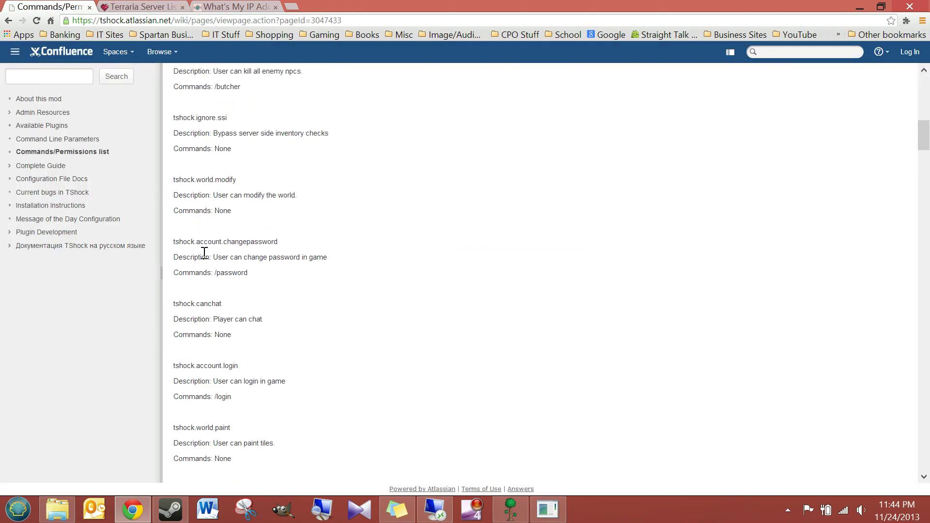
pyautogui.scroll(5, 204, 252)
pyautogui.scroll(5, 265, 230)
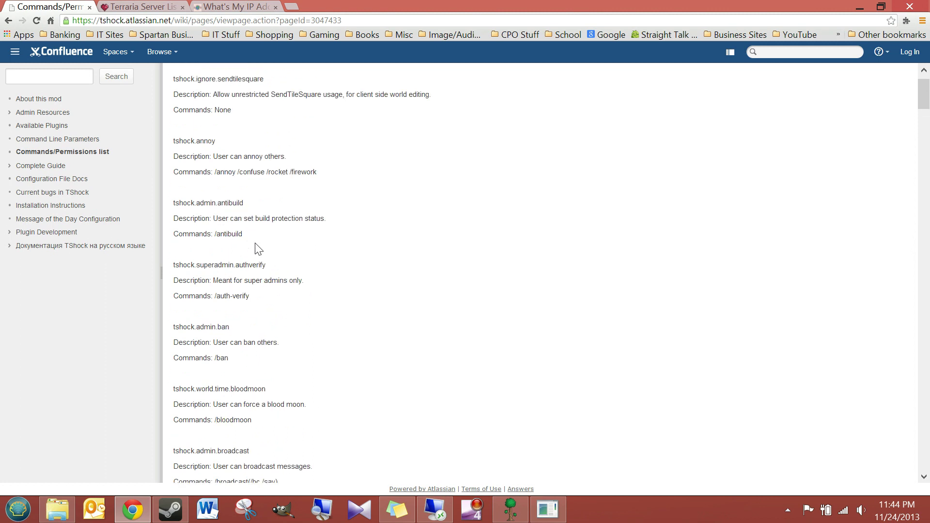
pyautogui.click(145, 7)
pyautogui.click(248, 7)
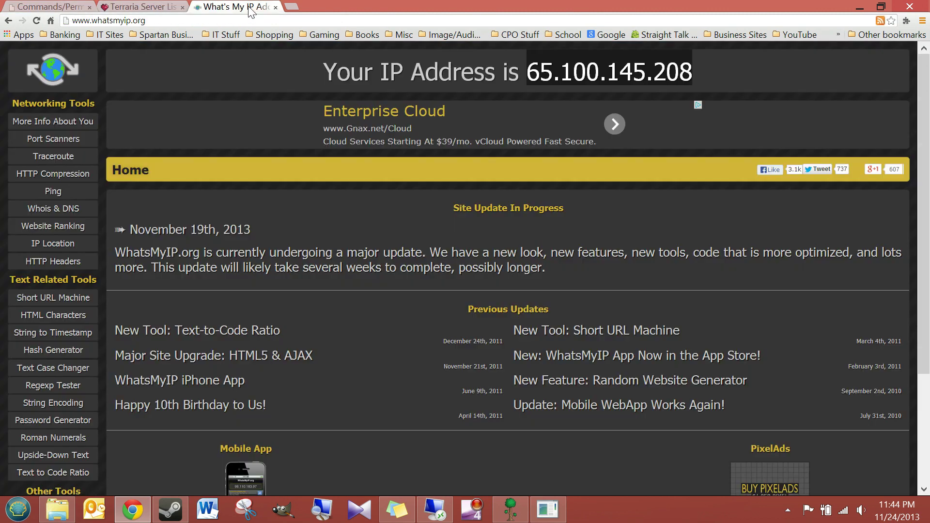
pyautogui.click(142, 7)
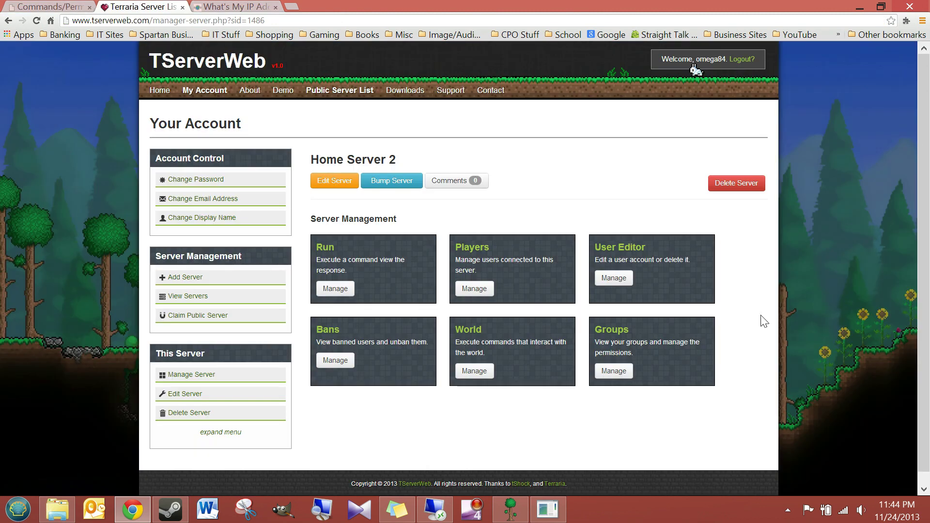